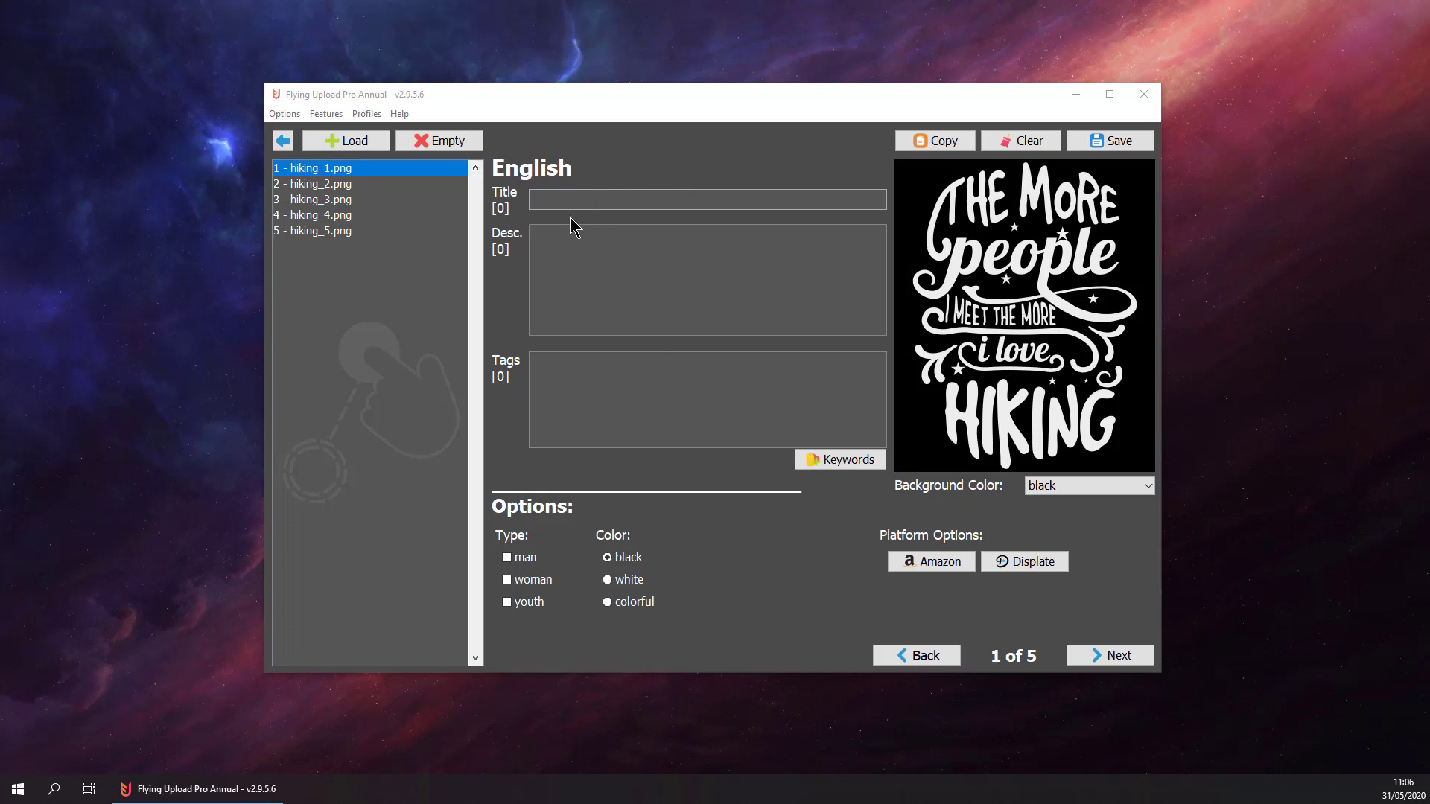
# - Title hiking_1 'I Love Hiking' with description 'For all hikers who like to go on a hike.'
pyautogui.click(334, 186)
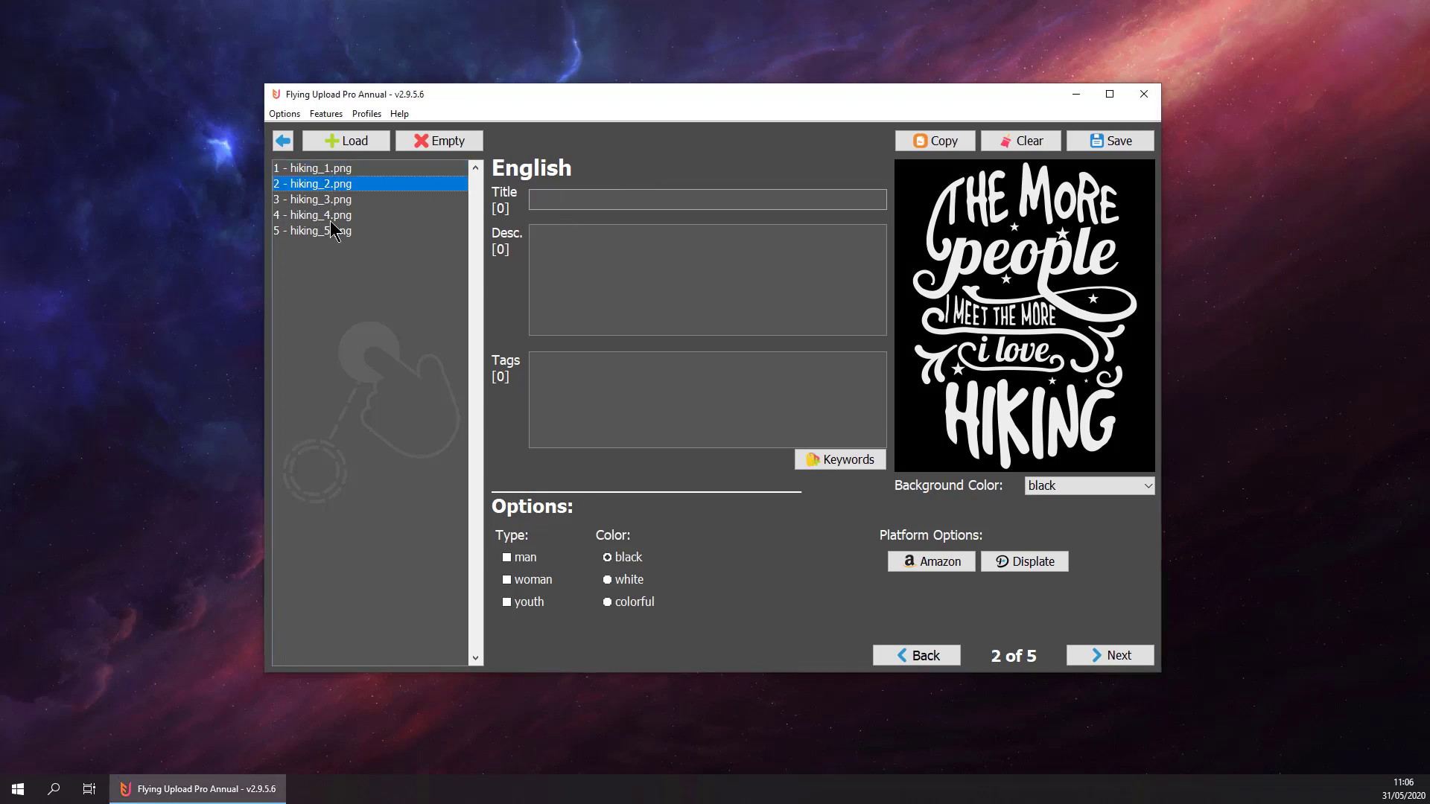
pyautogui.click(328, 169)
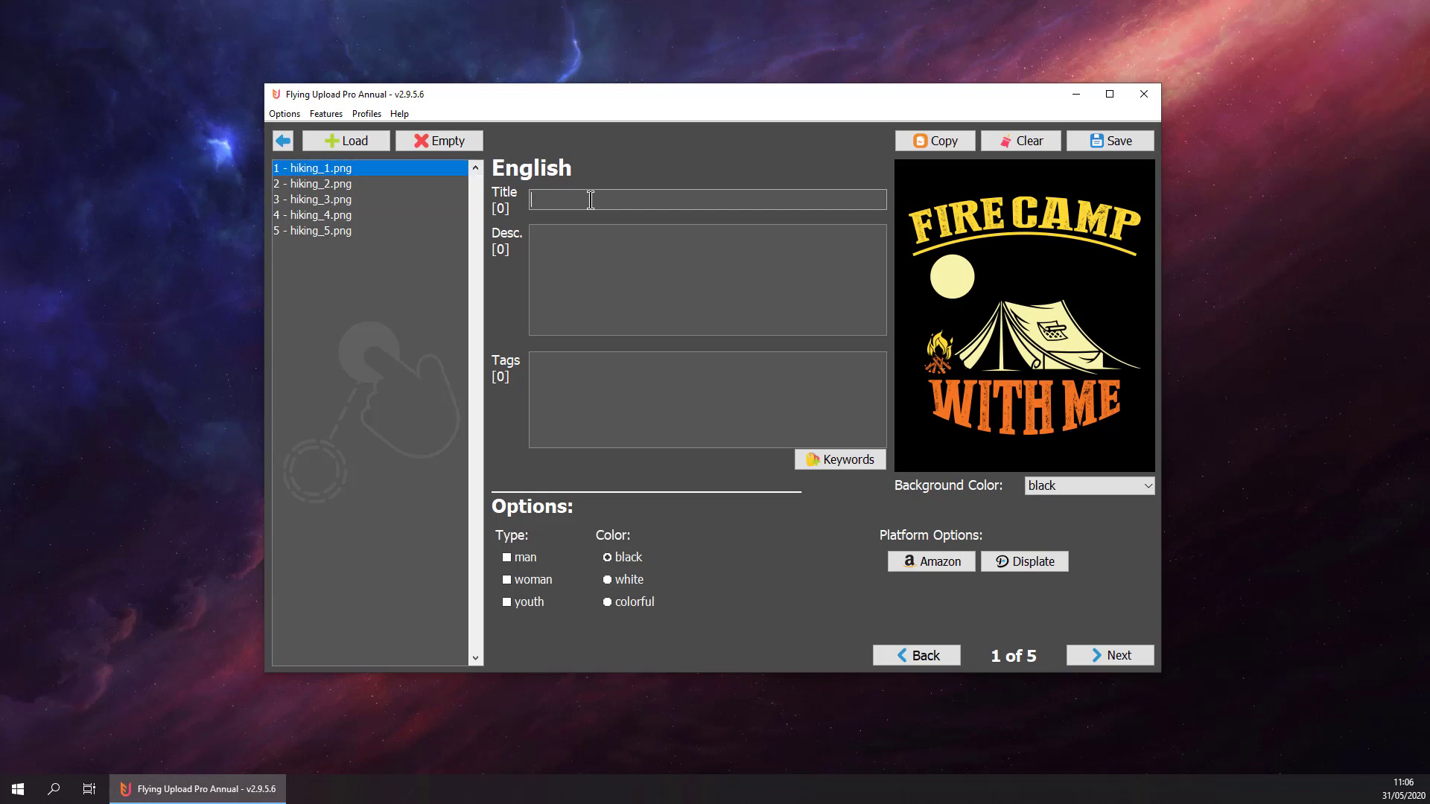
pyautogui.click(591, 200)
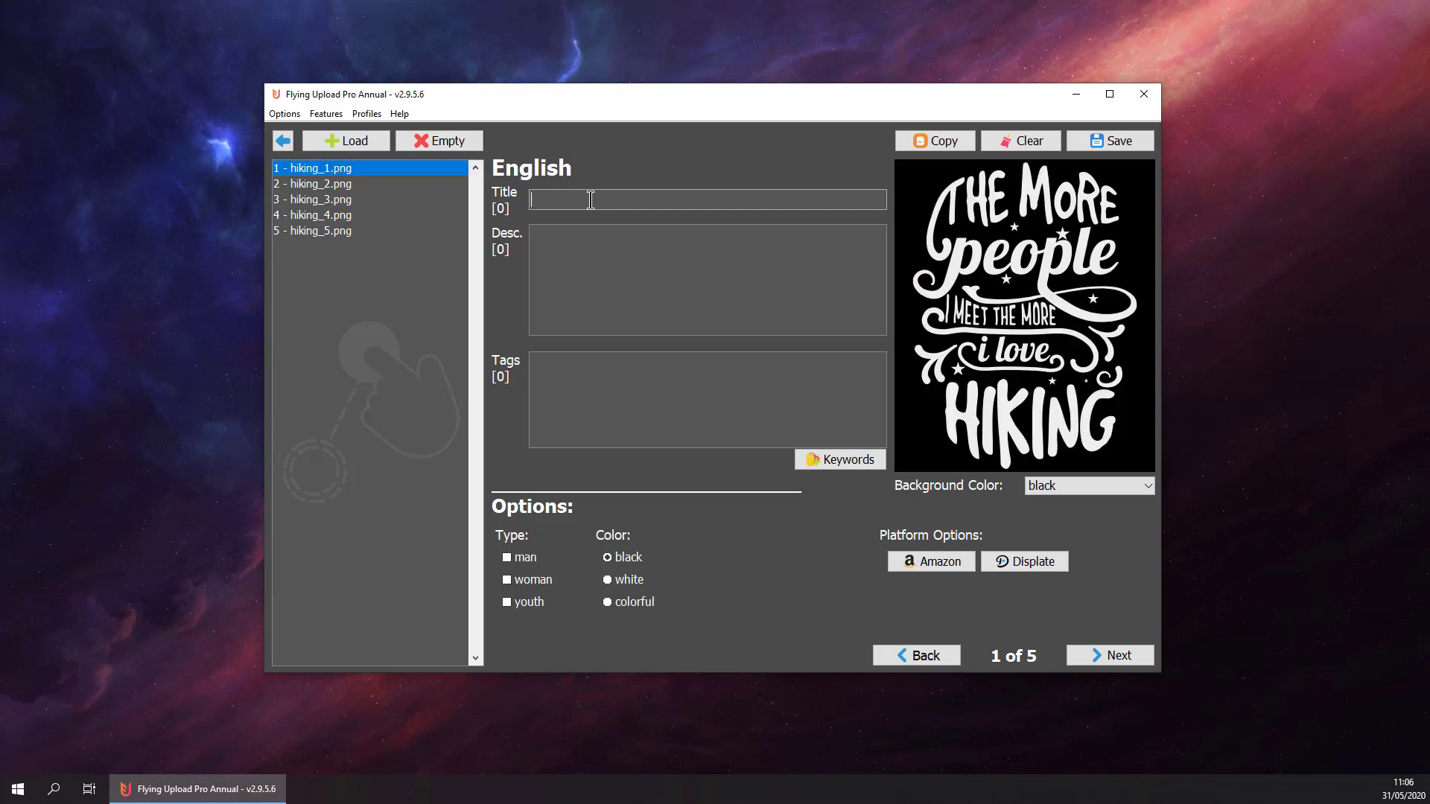
pyautogui.write('I Love Hiking')
pyautogui.press('Tab')
pyautogui.write('For all hikers who lik')
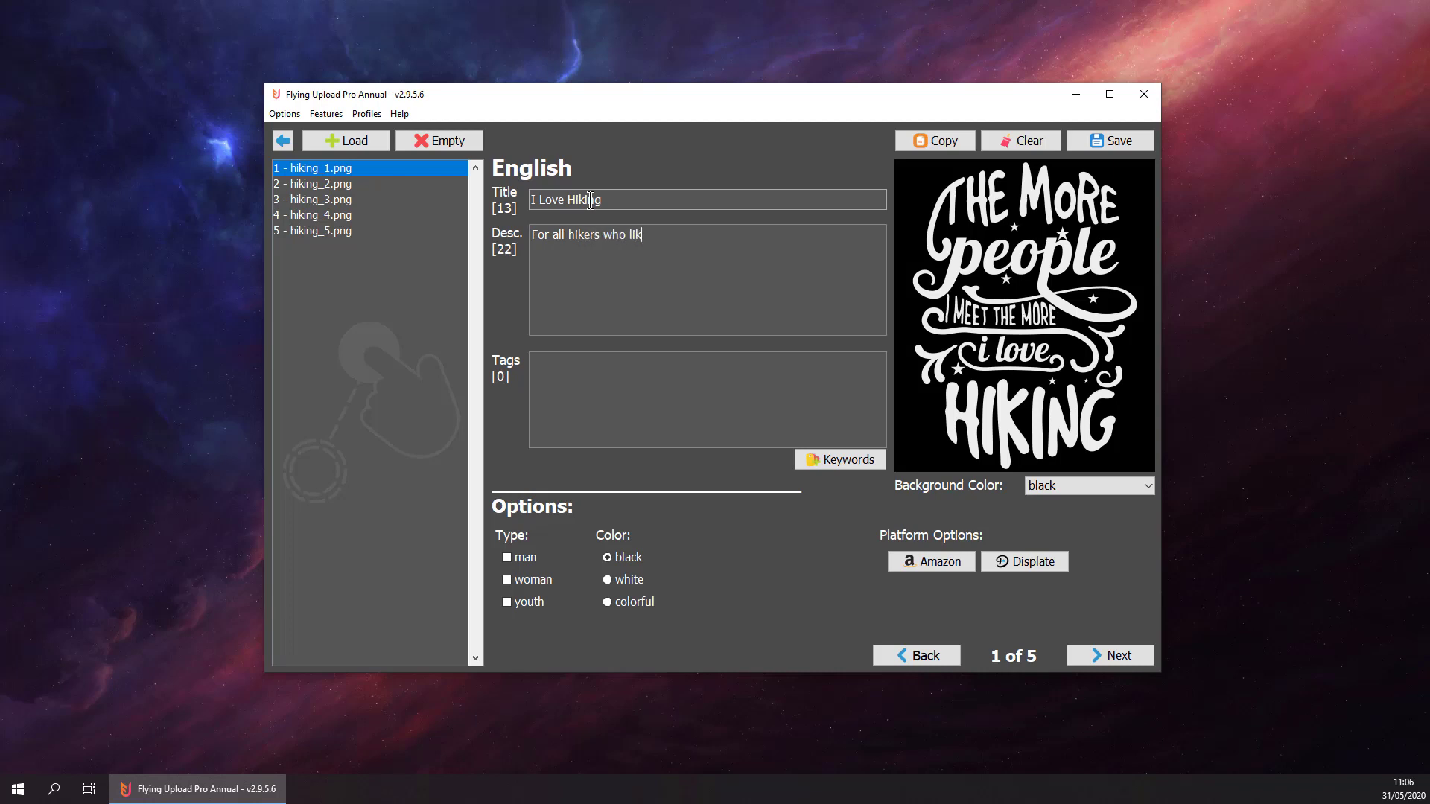
pyautogui.write('e to go on a hike.')
# - Add tags hiking, hiker, mountain, outdoor, sport, hobby, forest, passion and gift
pyautogui.press('Tab')
pyautogui.write('hiking, hike')
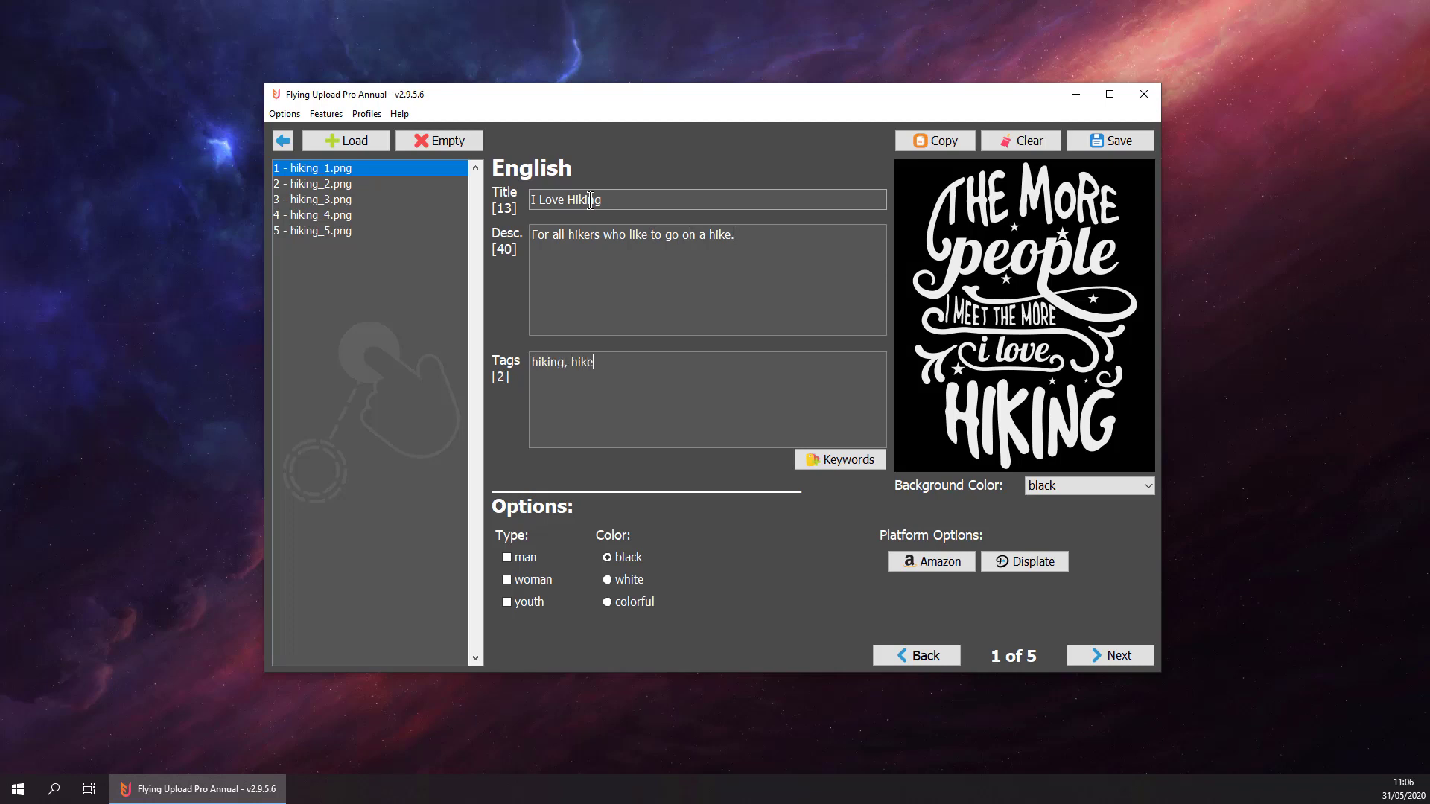
pyautogui.write('r, mai')
pyautogui.press('BackSpace')
pyautogui.write('ountain,')
pyautogui.press('Return')
pyautogui.write('outdoor')
pyautogui.write(',')
pyautogui.press('Return')
pyautogui.write('sport,')
pyautogui.press('Return')
pyautogui.write('hobby')
pyautogui.write(',')
pyautogui.press('Return')
pyautogui.write('forest,')
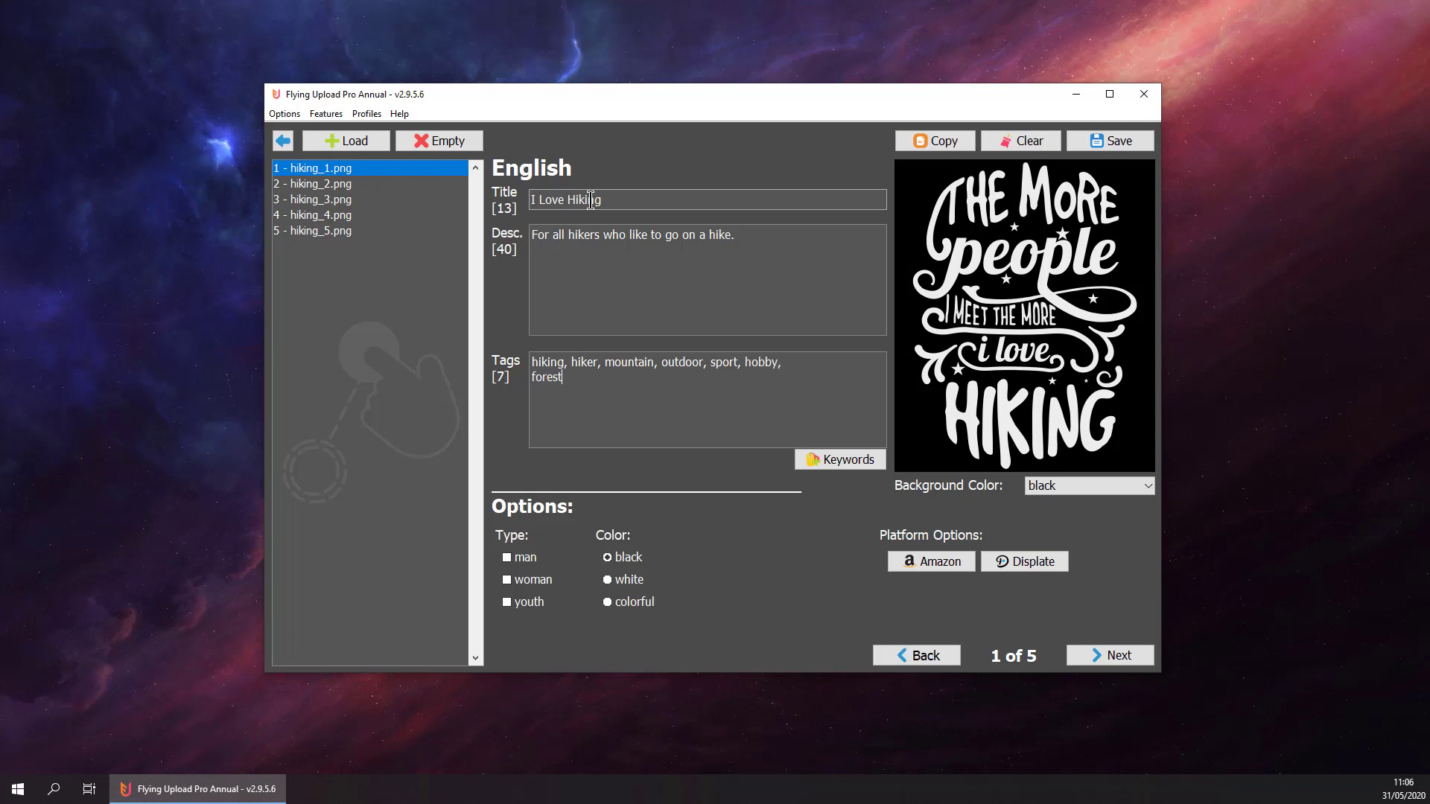
pyautogui.press('Return')
pyautogui.write('passion,')
pyautogui.press('Return')
pyautogui.write('gift,')
# - Tick the man, woman and youth shirt types
pyautogui.click(527, 559)
pyautogui.click(529, 581)
pyautogui.click(532, 603)
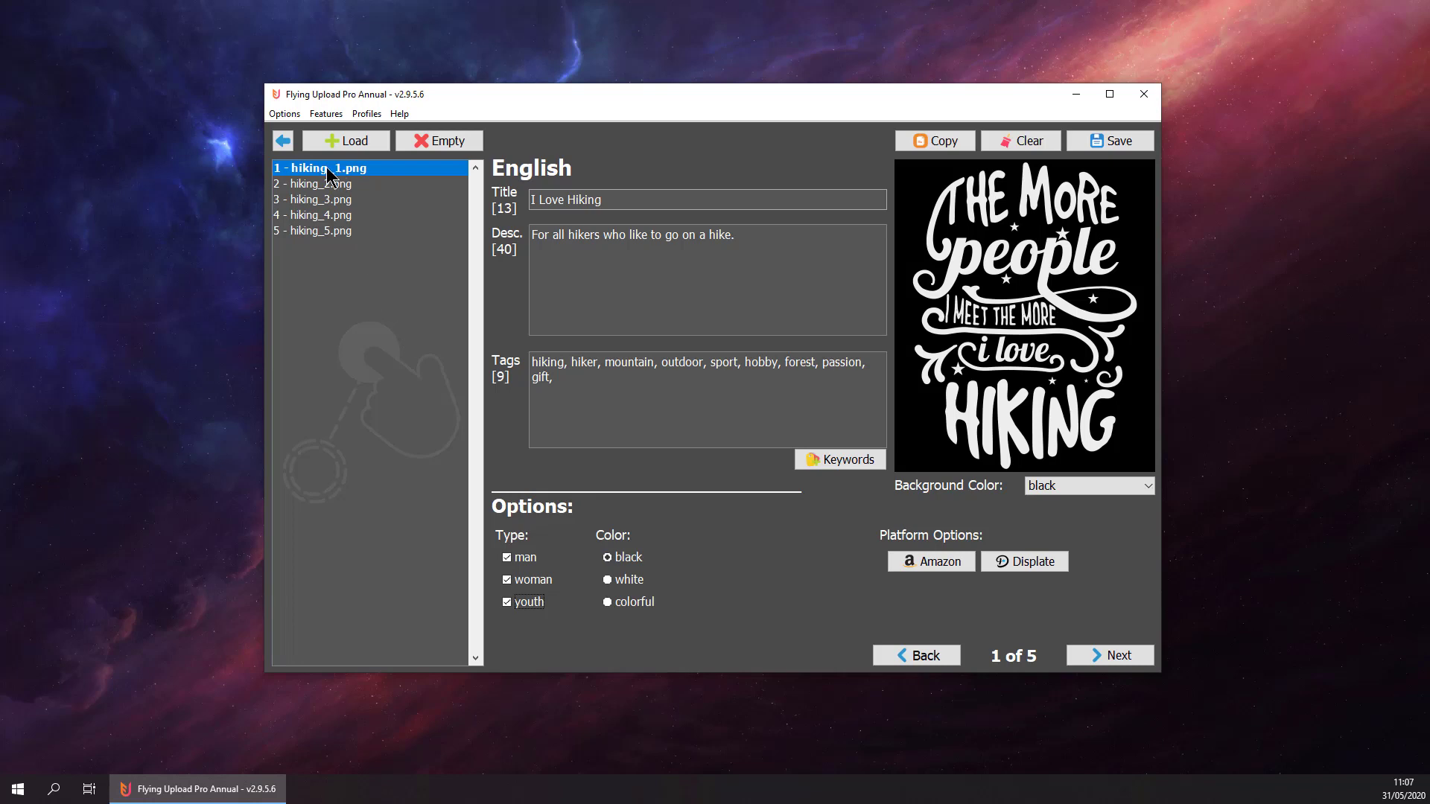
# - Use Features > Bulk Copy to apply design 1's listing to the other four hiking designs
pyautogui.click(326, 115)
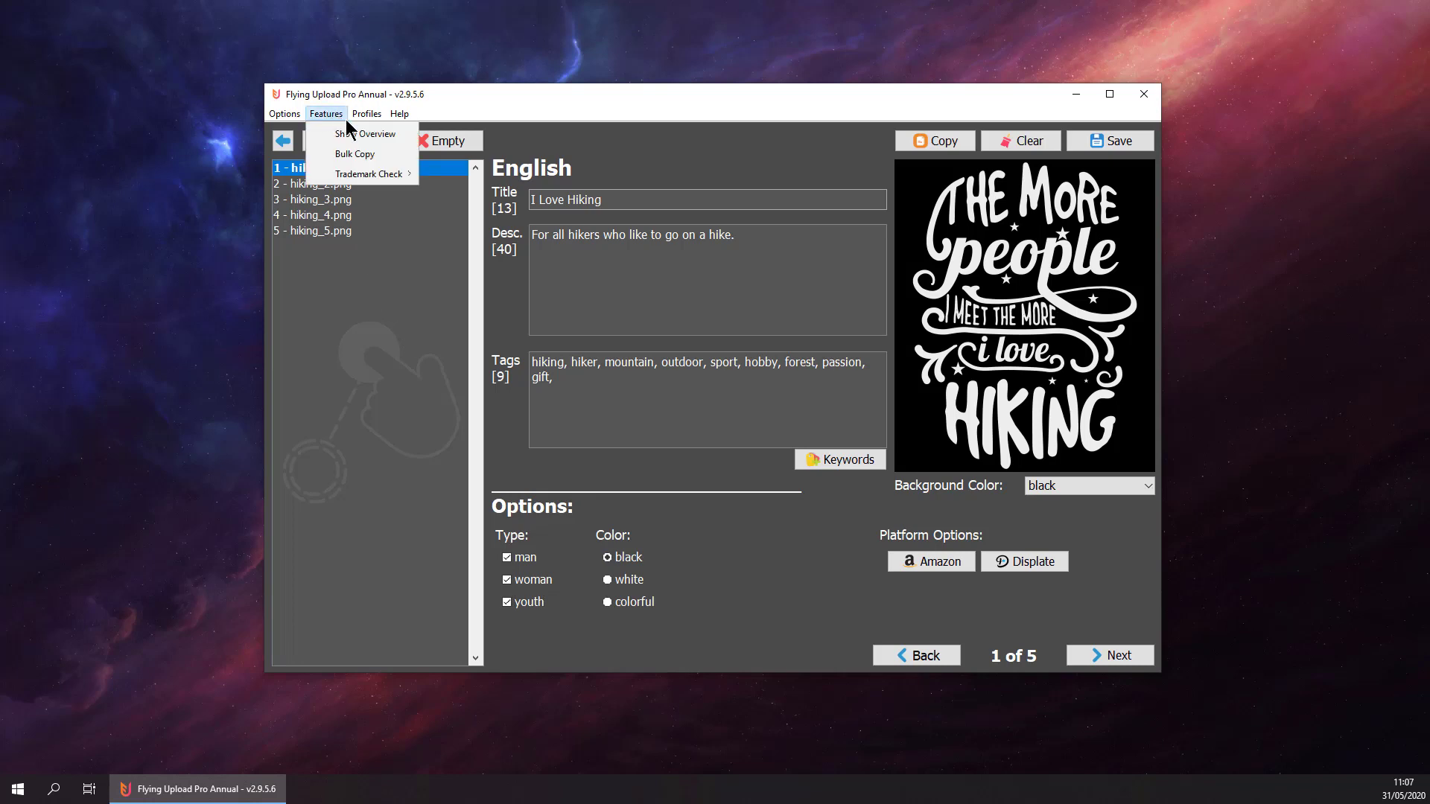
pyautogui.click(355, 154)
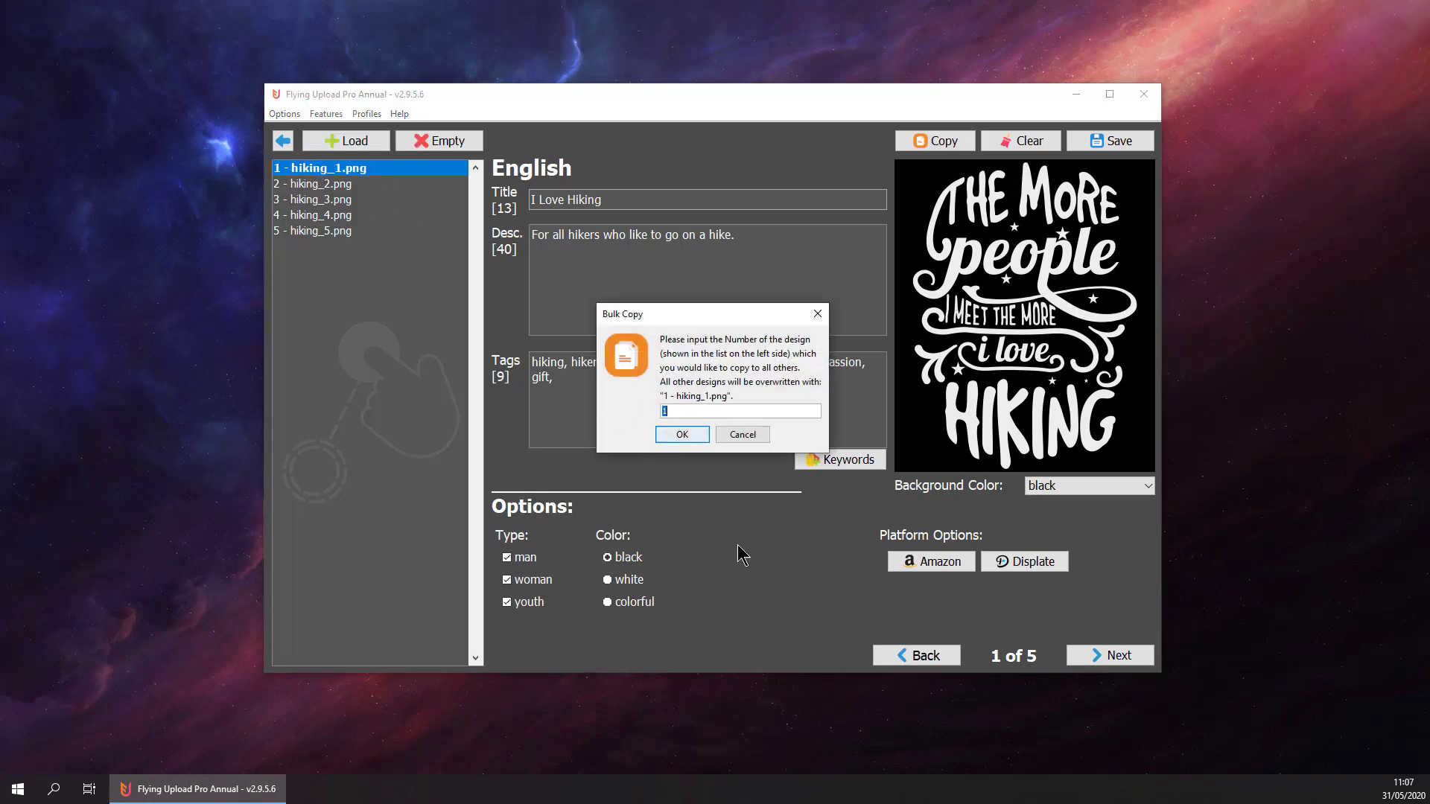
pyautogui.click(680, 436)
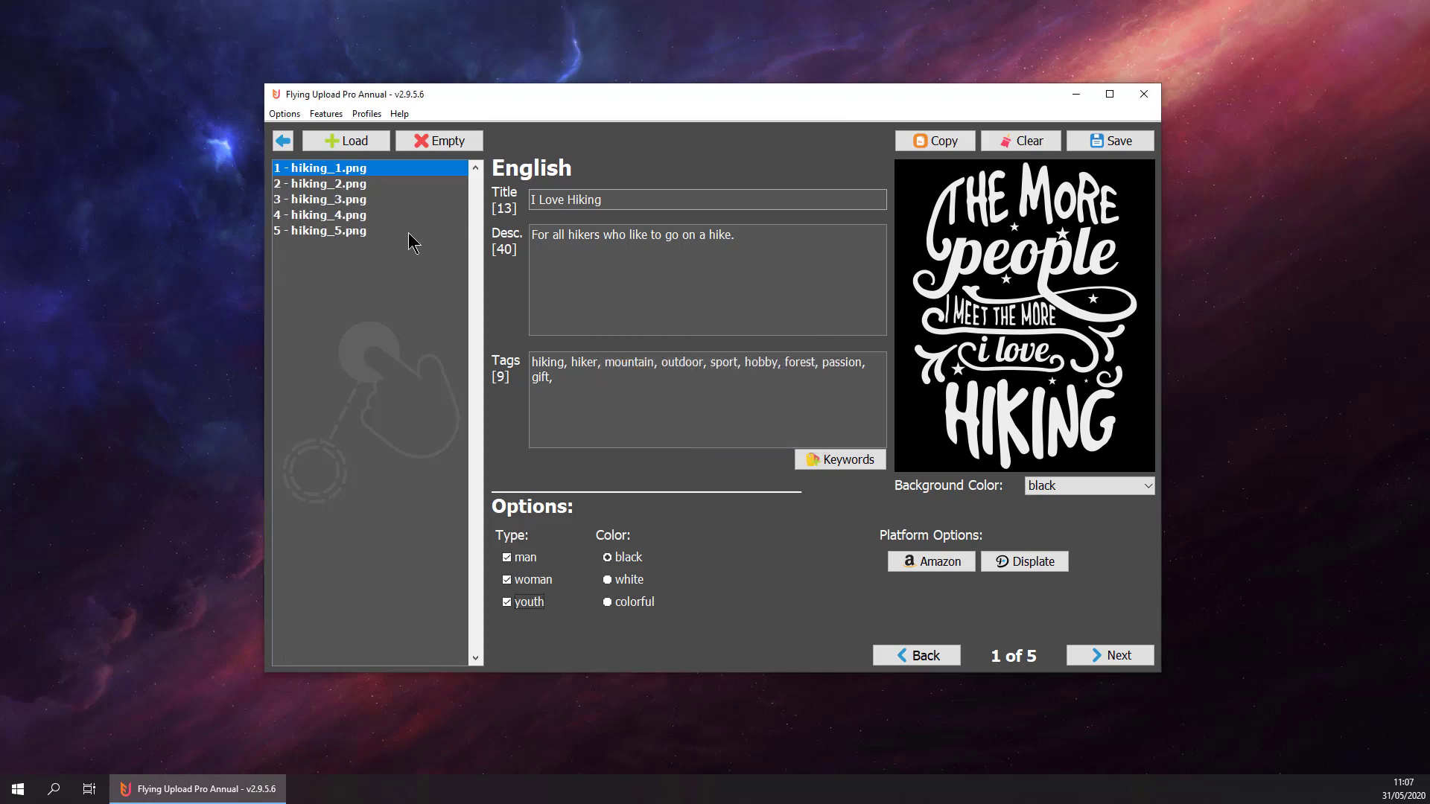
# - Append 'And Camping' to hiking_2's title
pyautogui.click(326, 185)
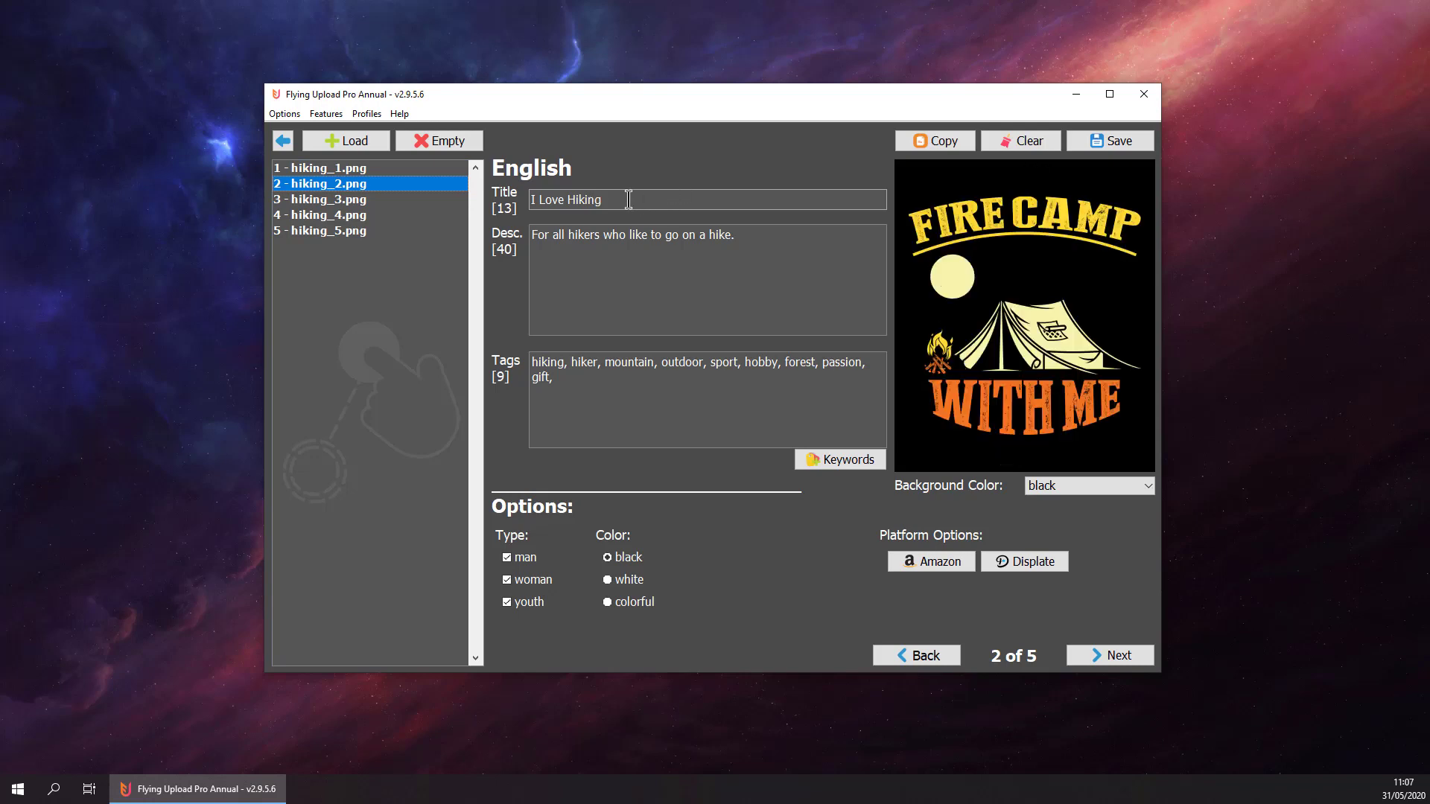
pyautogui.write('And Camping')
pyautogui.click(332, 200)
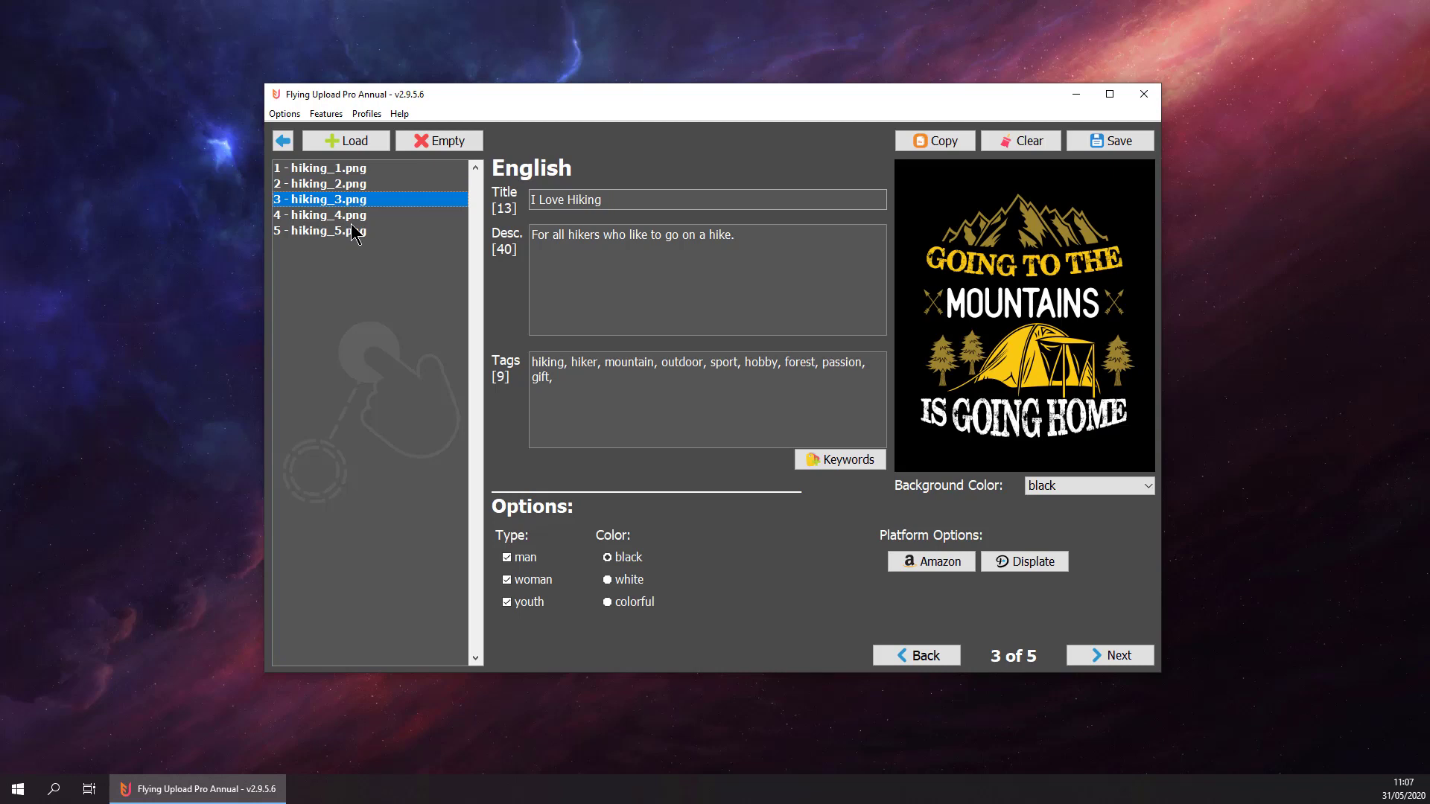
# - Add 'therapy, camping' to hiking_4's tags and make hiking_5's shirt colour white
pyautogui.click(351, 227)
pyautogui.click(352, 216)
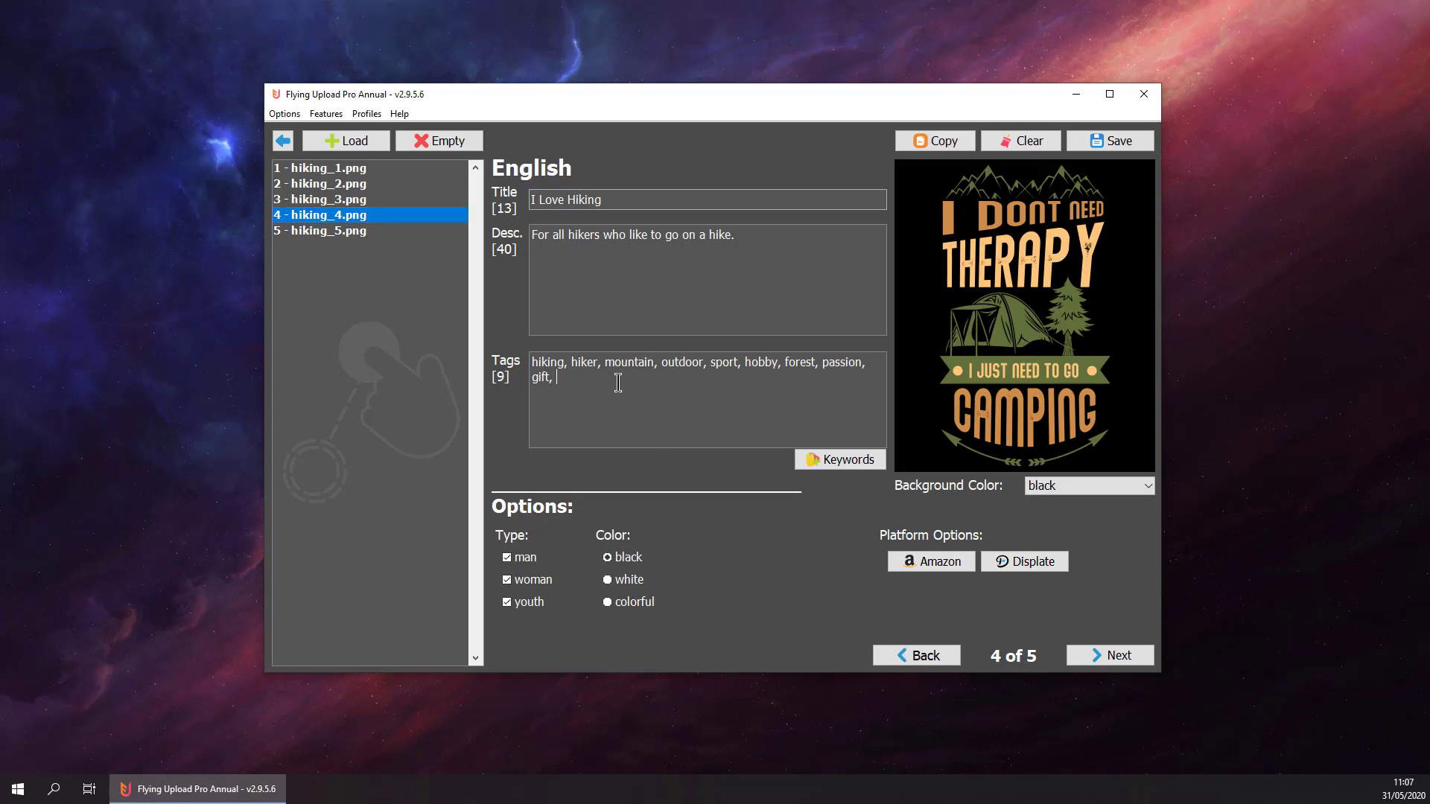
pyautogui.write('therapy, camping,')
pyautogui.click(346, 234)
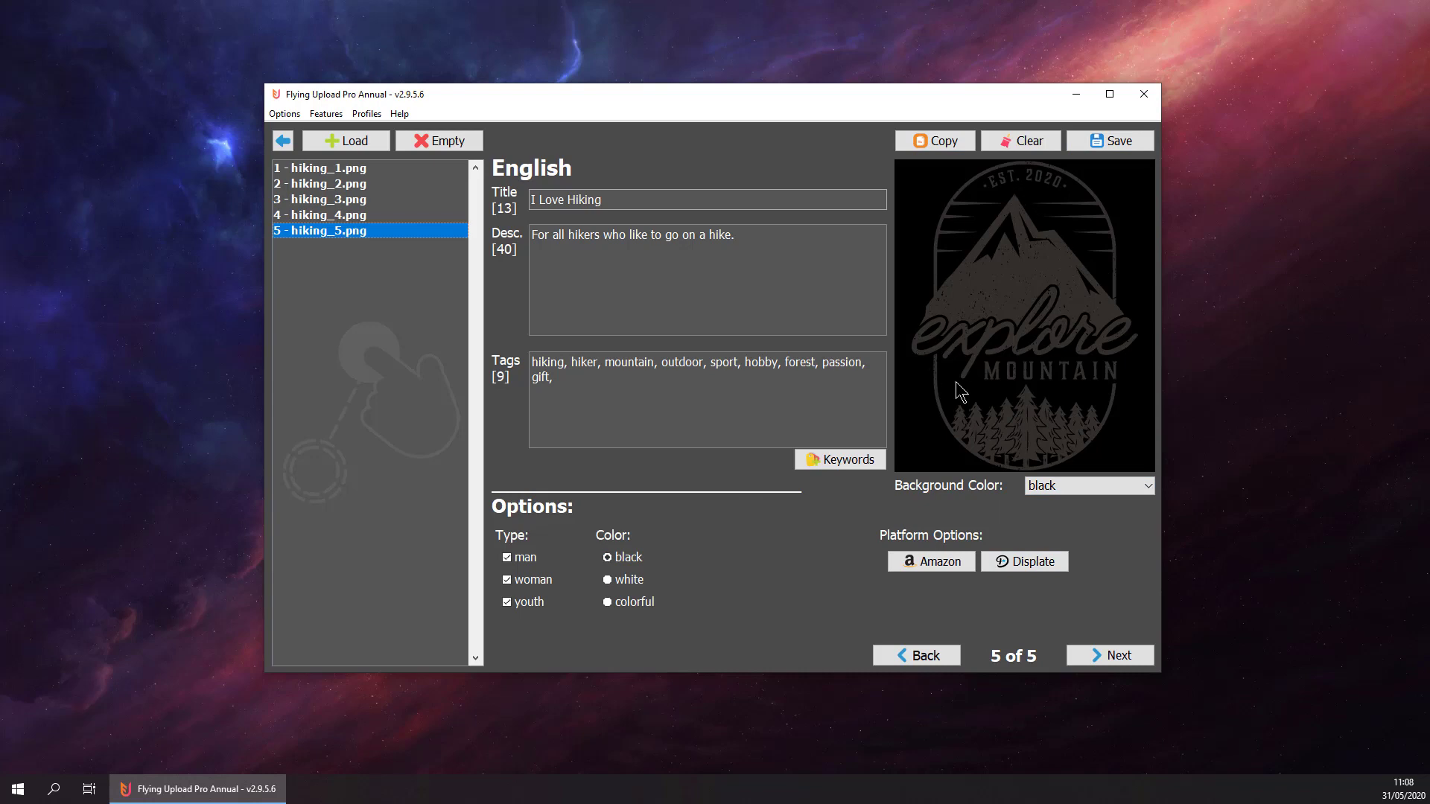
pyautogui.click(634, 580)
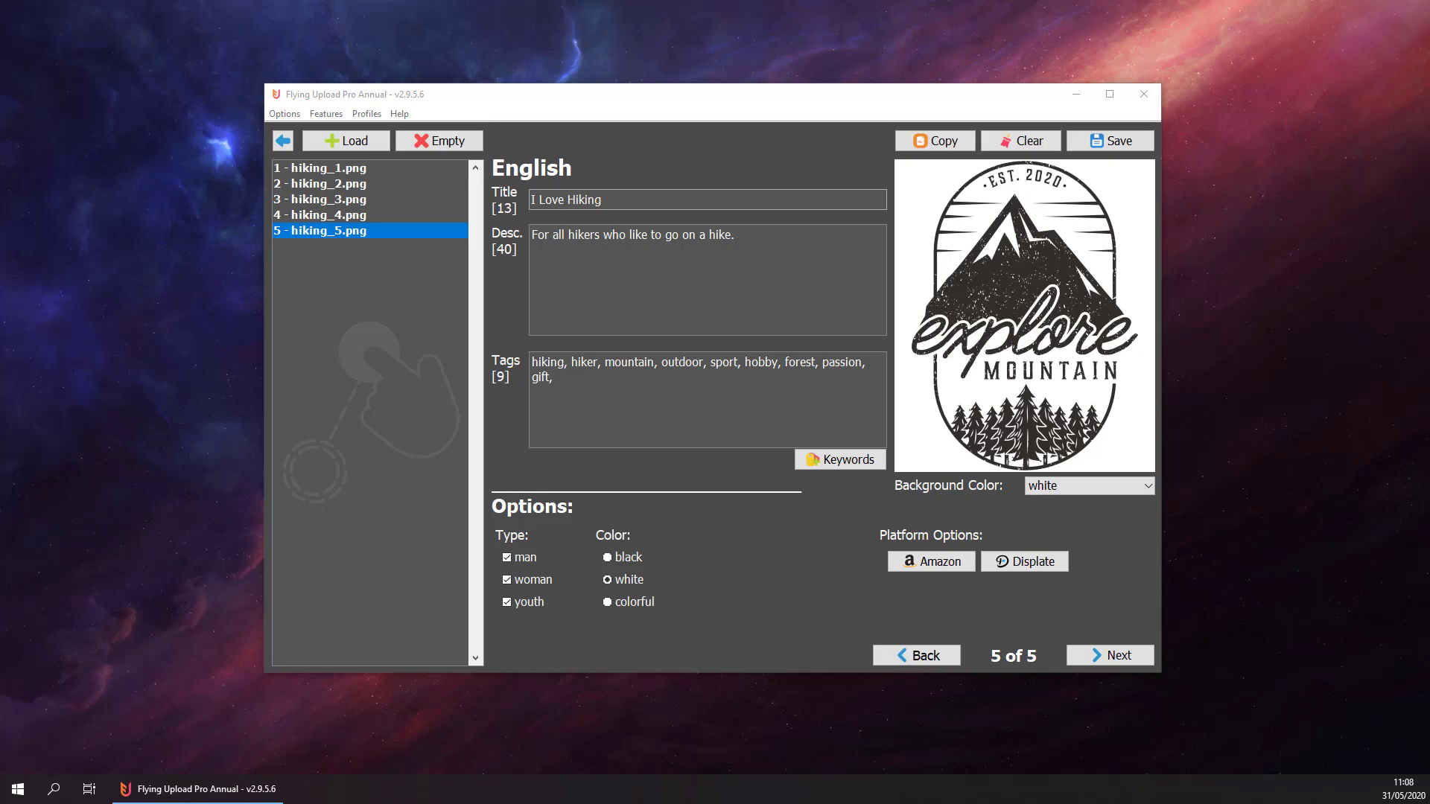
# - Add the five coffee designs and title coffee_1 'Coffe Makes Everything Better'
pyautogui.moveTo(451, 364); pyautogui.dragTo(365, 336)
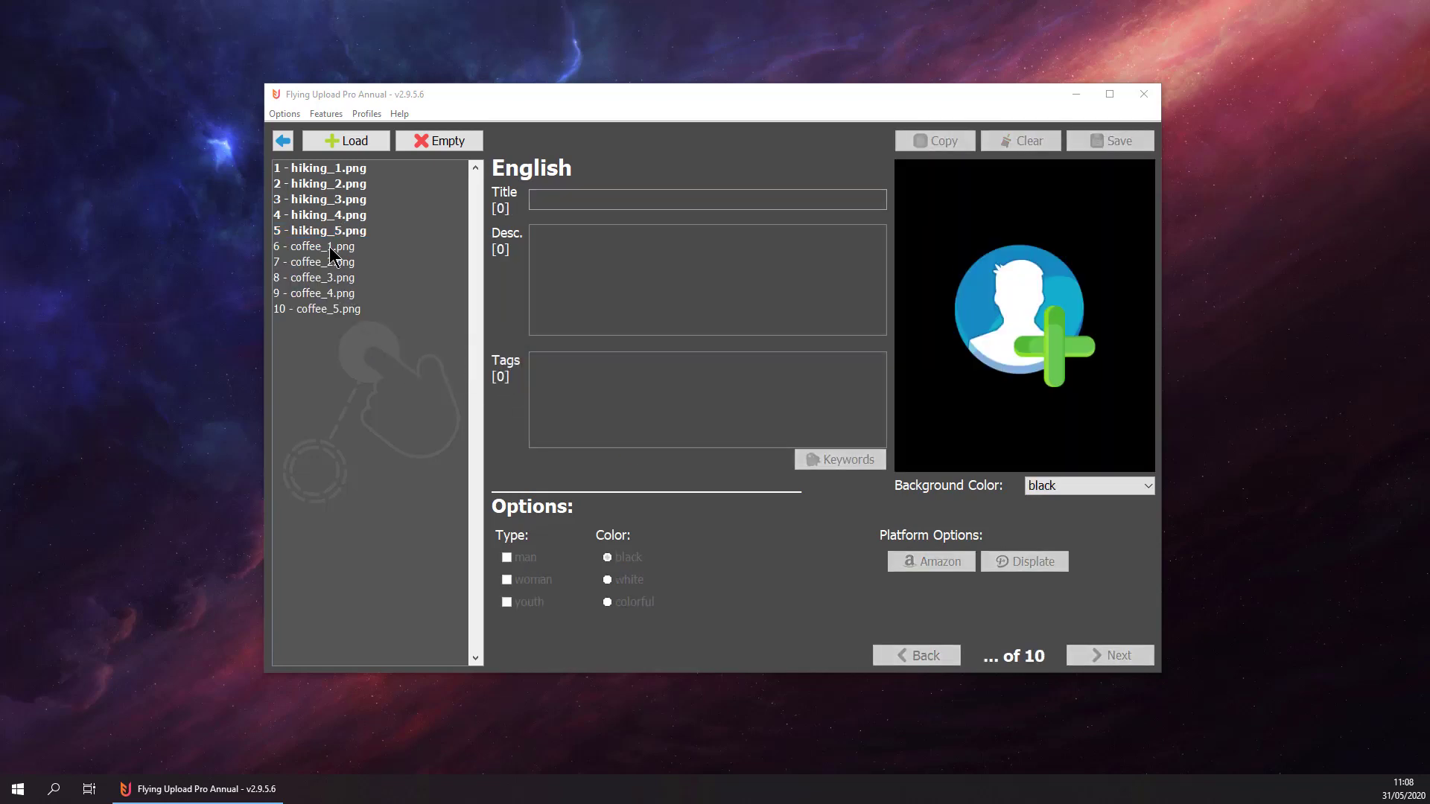
pyautogui.click(329, 247)
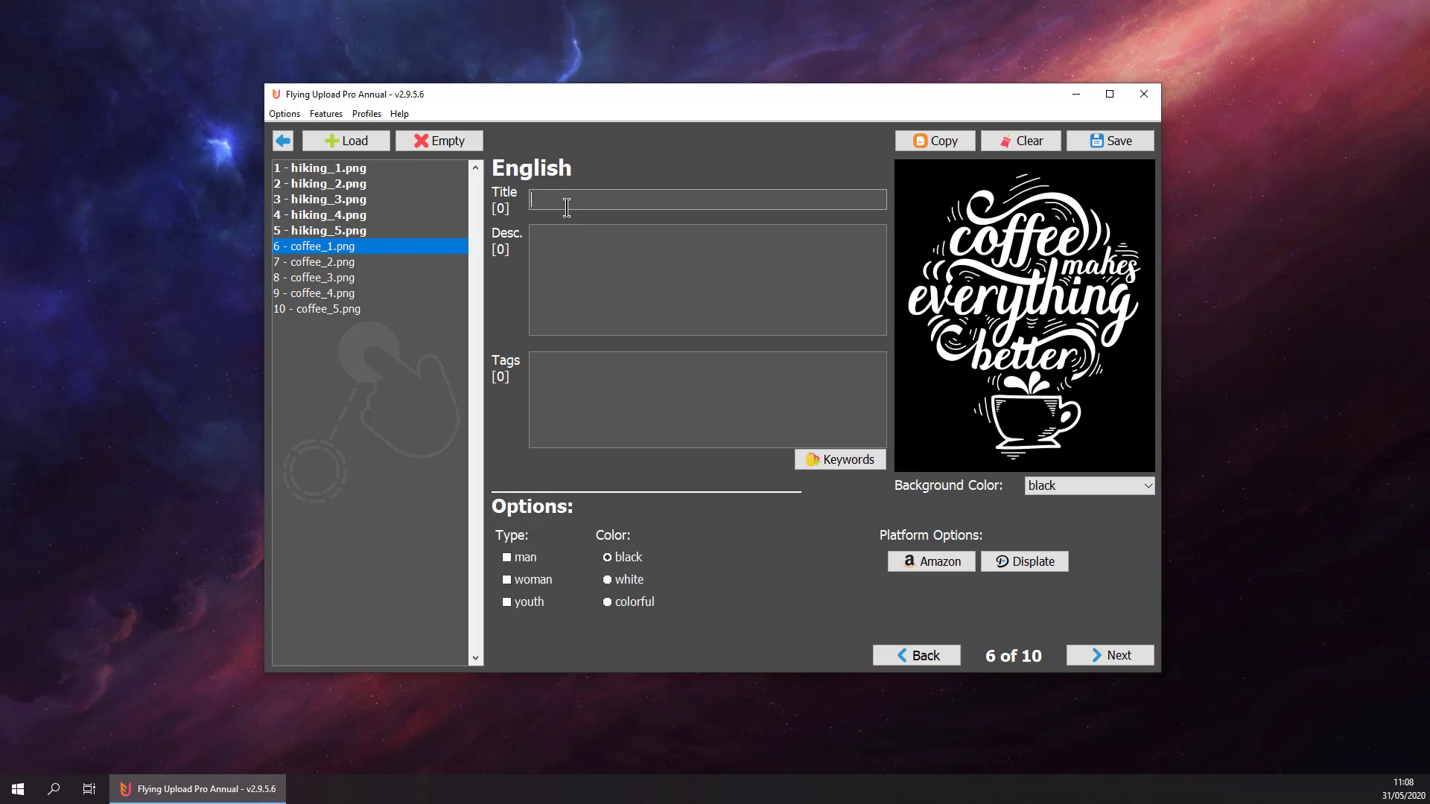
pyautogui.write('Coffe Maker')
pyautogui.press('BackSpace')
pyautogui.write('s Everything Better')
# - Describe coffee_1 as 'For everyone who loves coffee and needs their daily caffeine.', starting tags coffe, caffeine
pyautogui.press('Tab')
pyautogui.write('For ev')
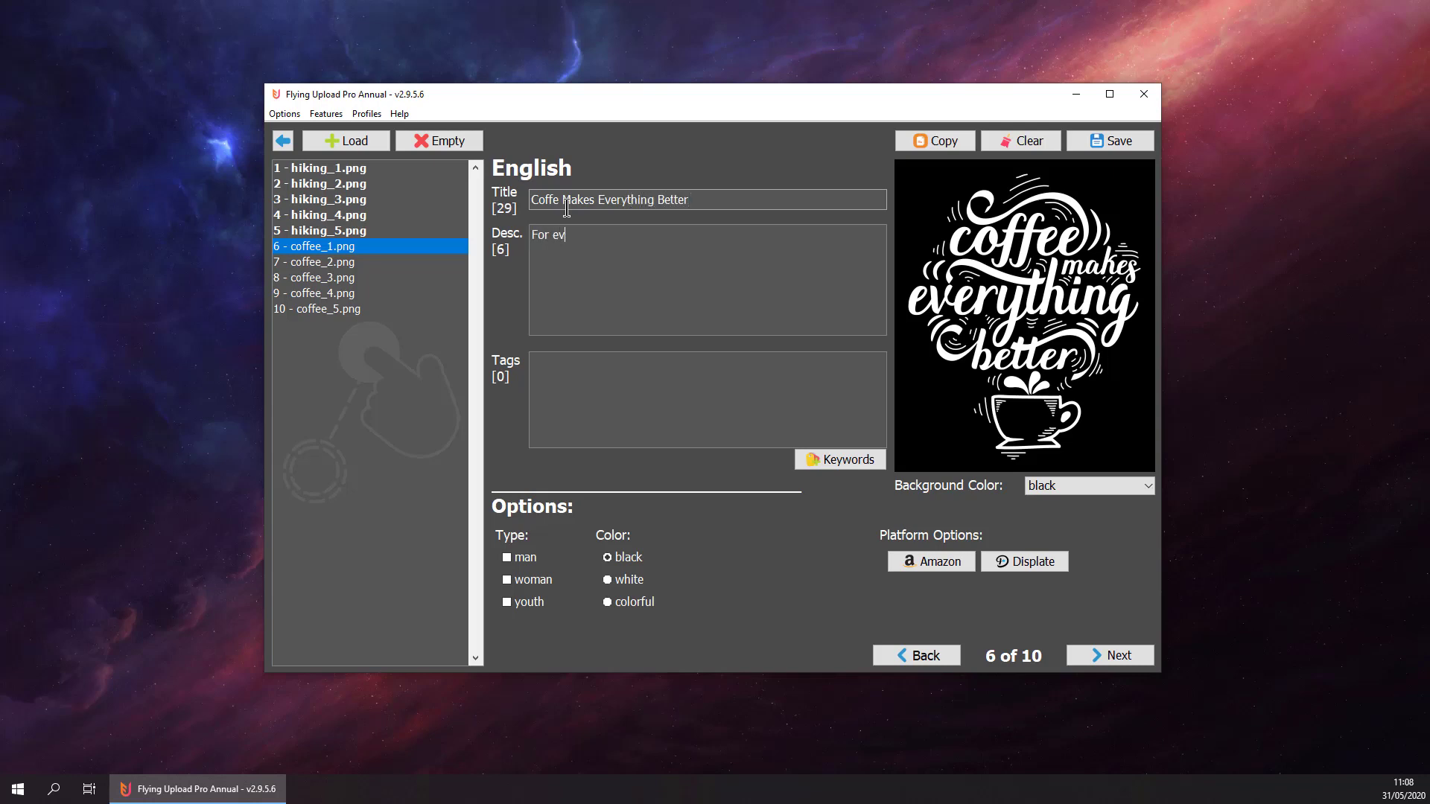
pyautogui.write('eryone who loves')
pyautogui.write('coffee and needs')
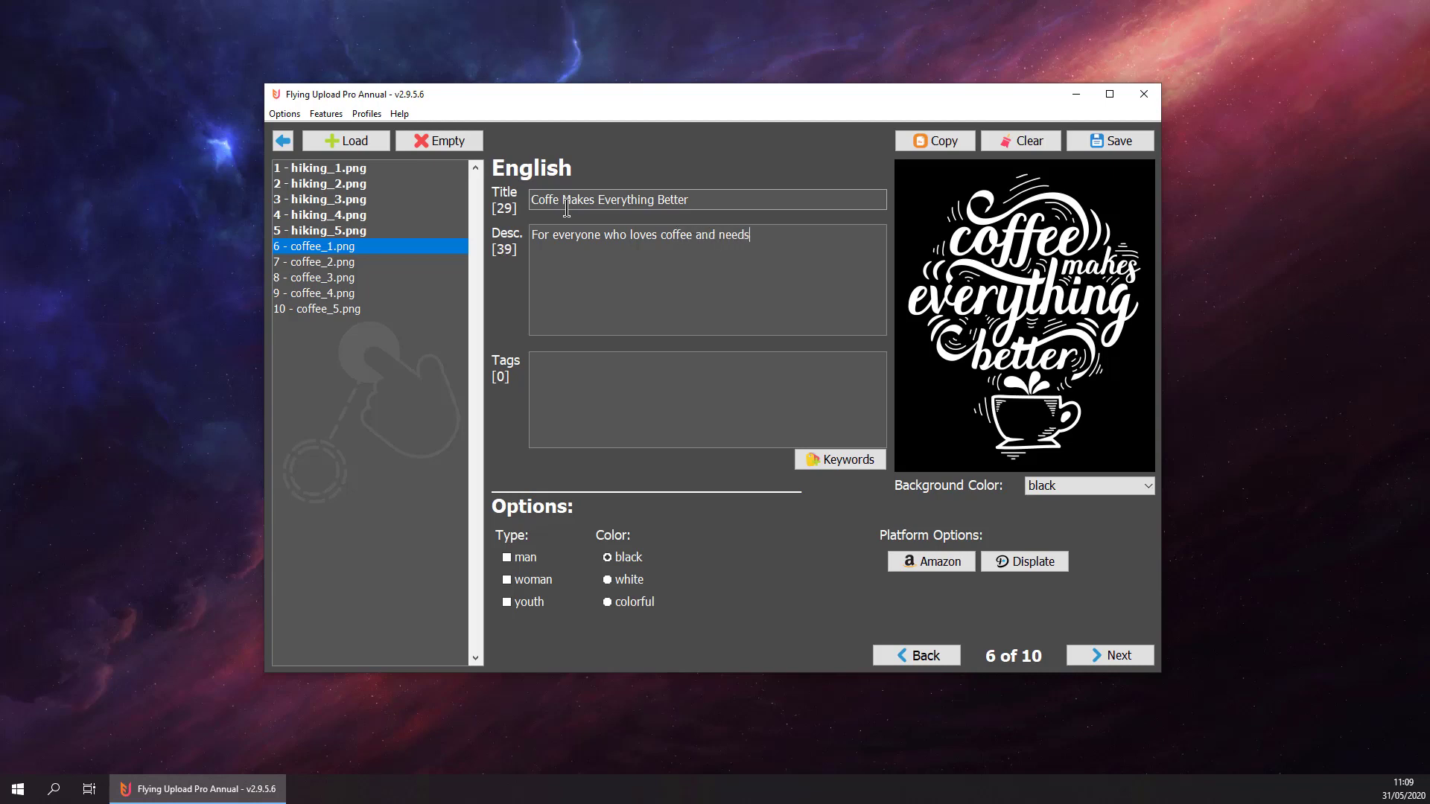
pyautogui.write(' their daily c')
pyautogui.write('affeine')
pyautogui.write('.')
pyautogui.write('coffe')
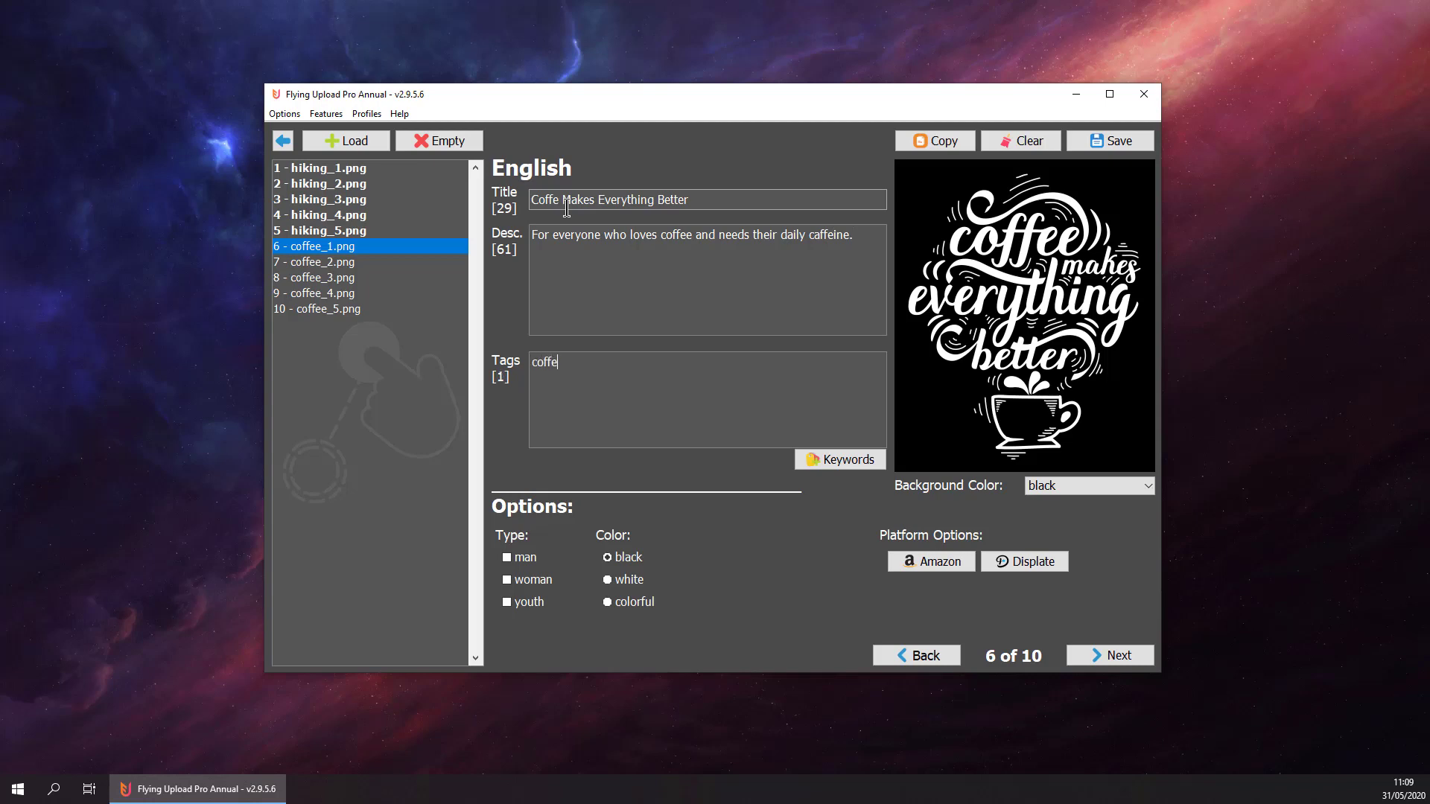
pyautogui.write(', caffeine,')
# - Add tags breakfast, coffee cup, in the morning, wake up and lifestyle
pyautogui.press('Return')
pyautogui.write('breakfast,')
pyautogui.press('Return')
pyautogui.write('coffee cup,')
pyautogui.press('Return')
pyautogui.write('in the morning,')
pyautogui.press('Return')
pyautogui.write('wake up,')
pyautogui.press('Return')
pyautogui.write('lifestyle')
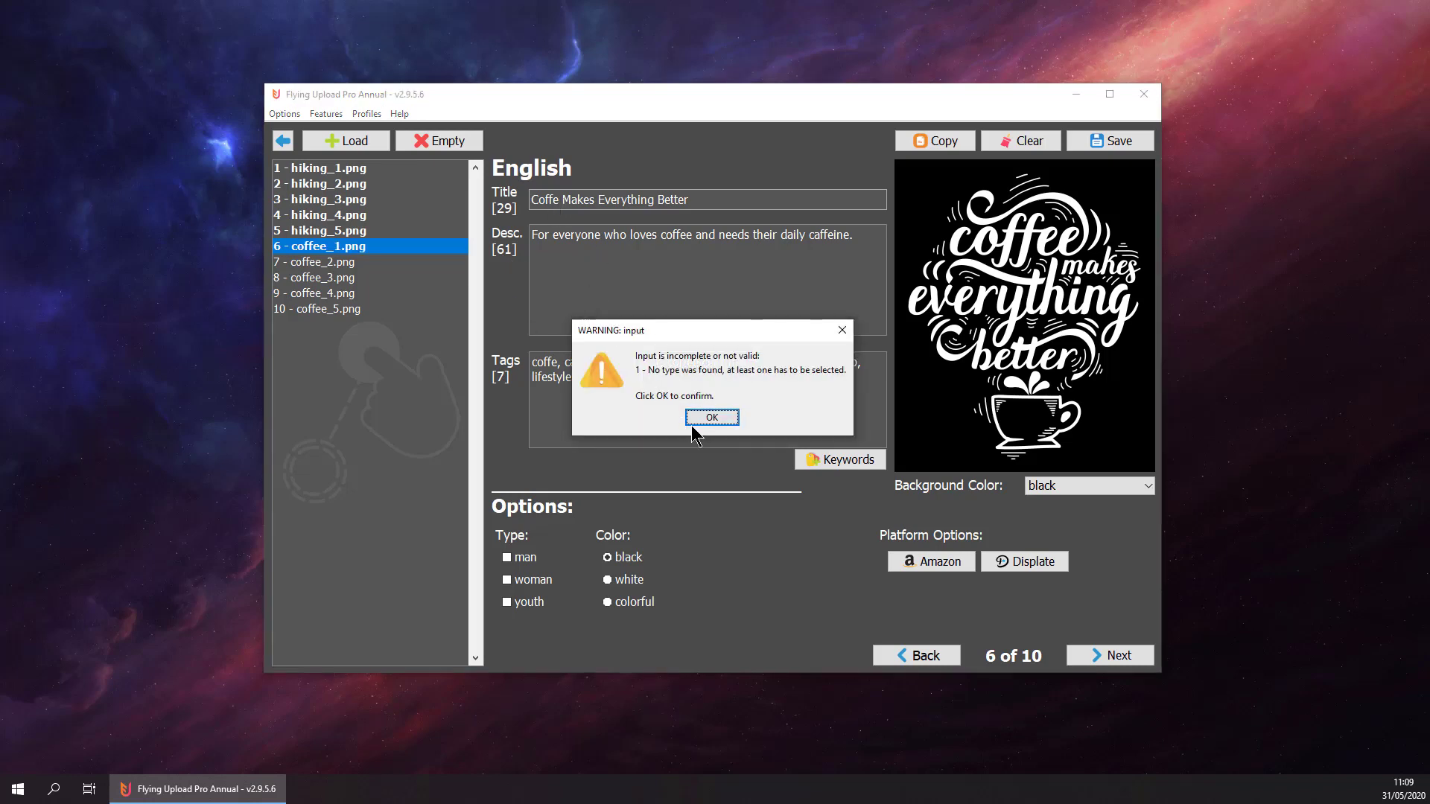
# - Dismiss the no-type warning and tick the man and woman types for coffee_1.png
pyautogui.click(708, 417)
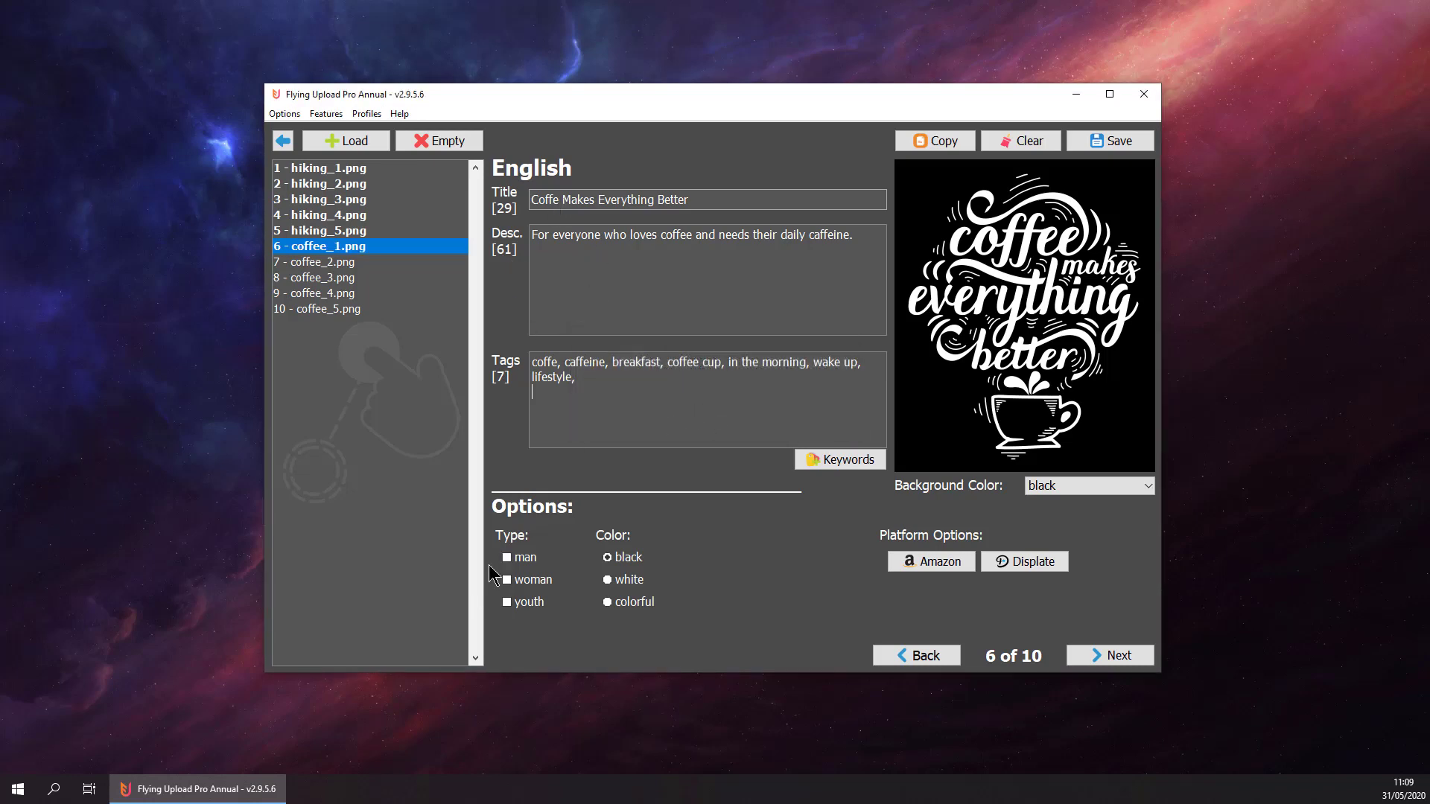
pyautogui.click(530, 559)
pyautogui.click(525, 585)
# - Switch to Germany (DE) and translate coffee_1's listing into German
pyautogui.click(281, 141)
pyautogui.click(697, 534)
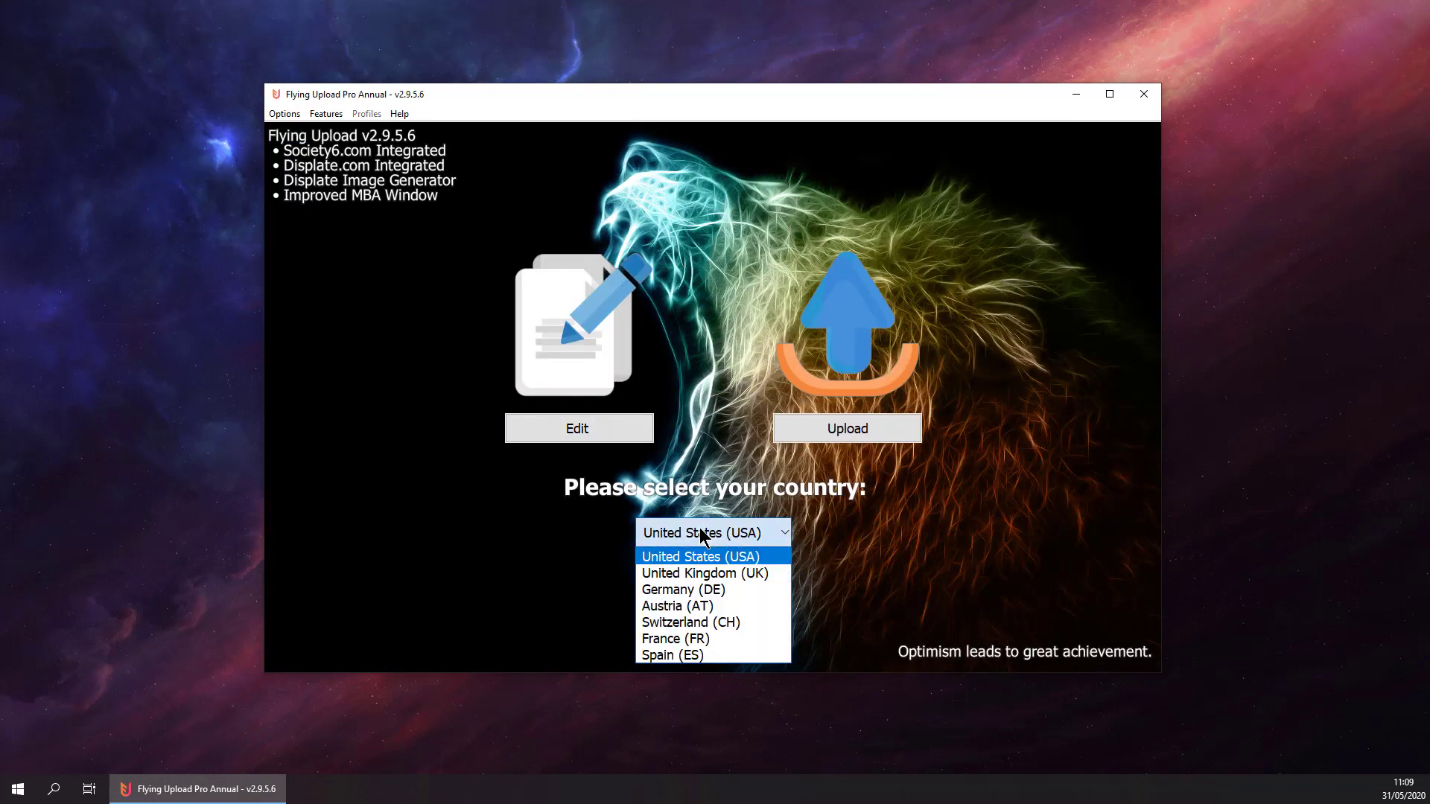
pyautogui.click(709, 594)
pyautogui.click(593, 434)
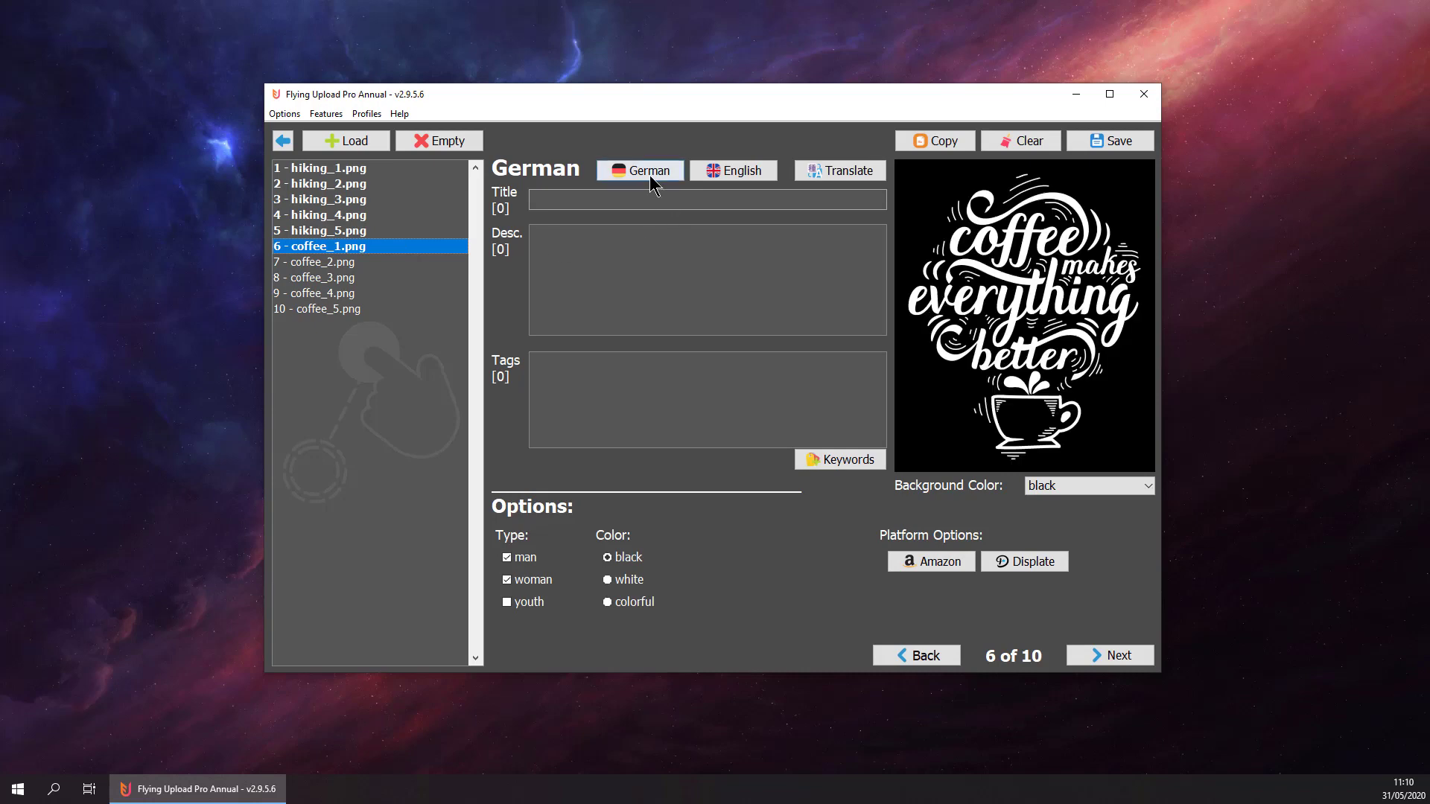
pyautogui.click(711, 173)
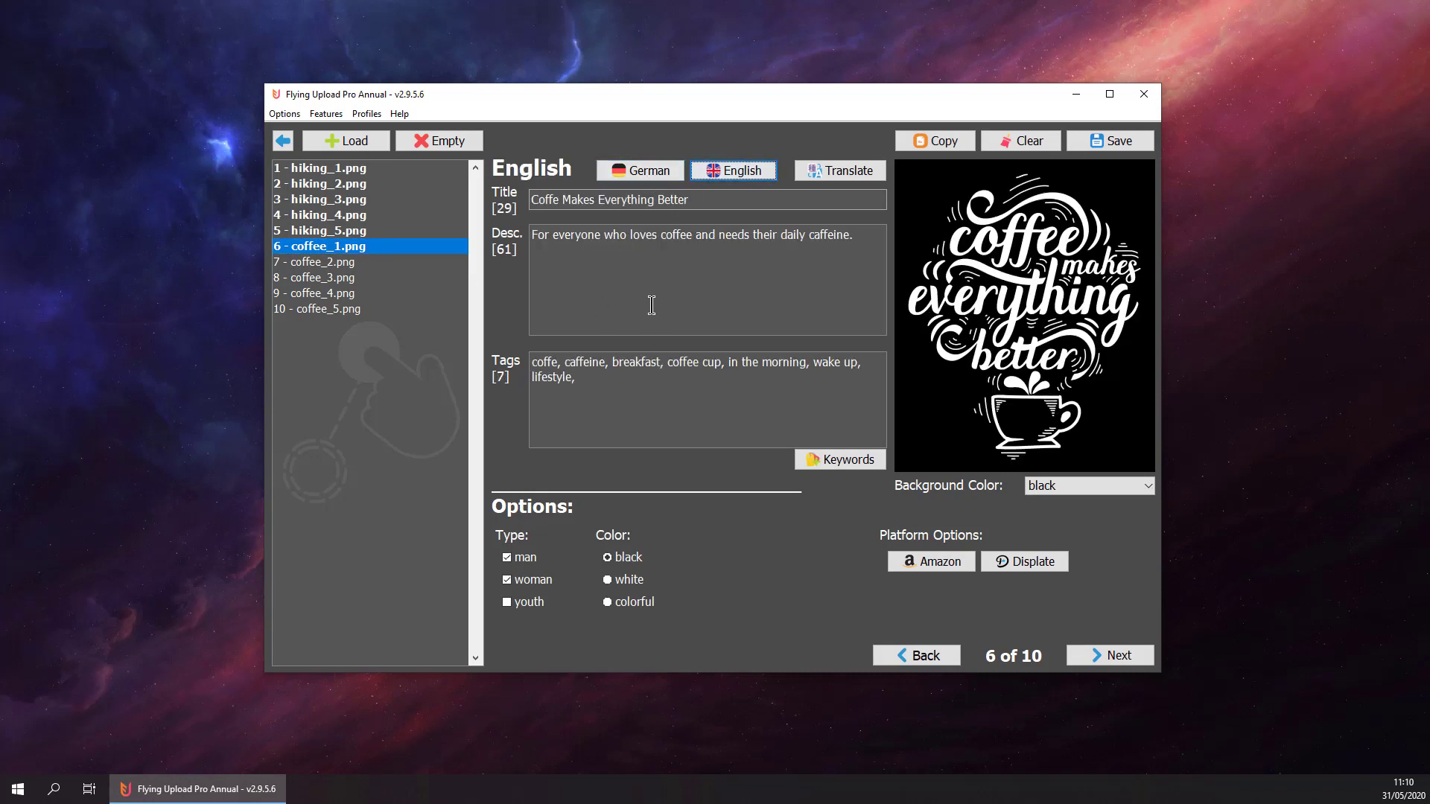
pyautogui.click(632, 171)
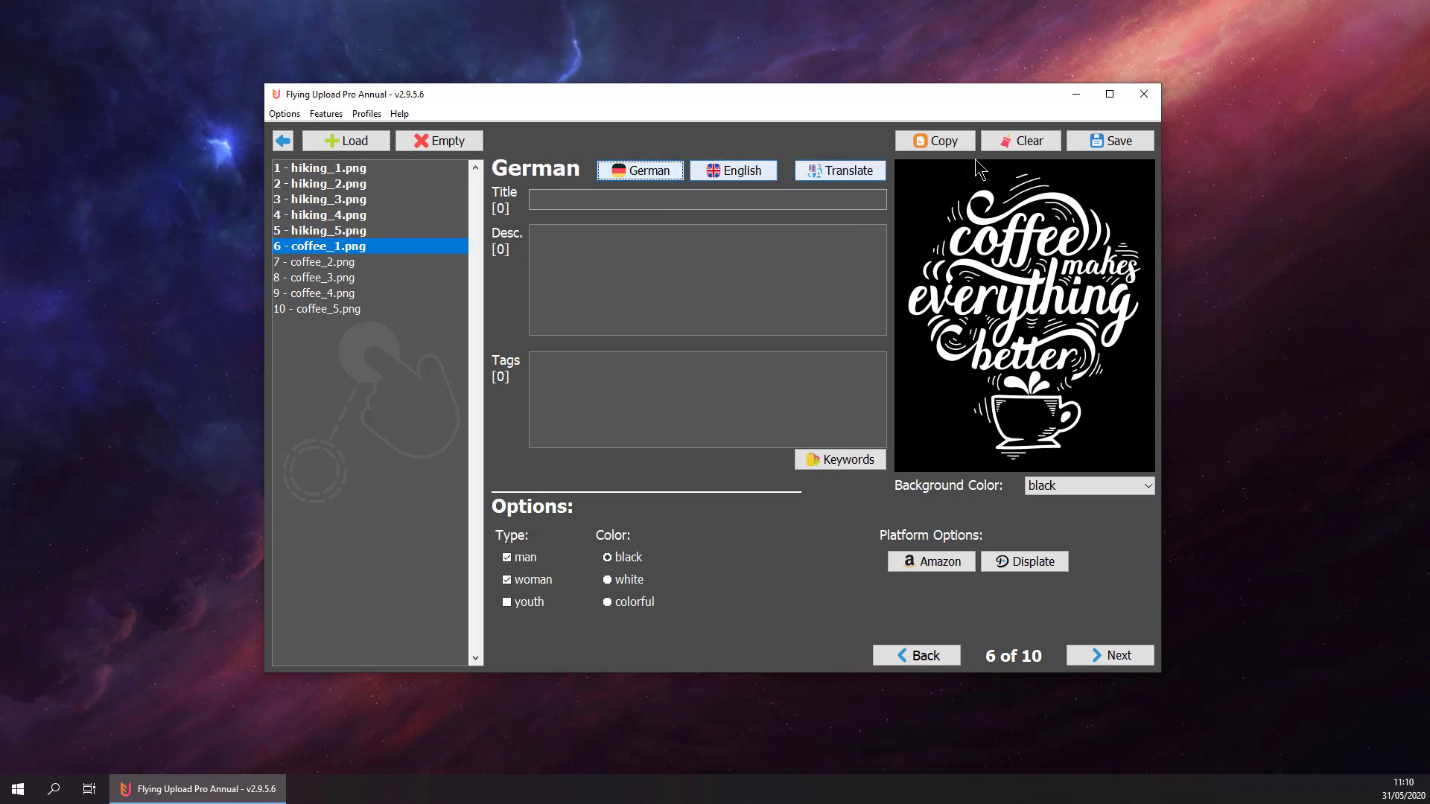
pyautogui.click(833, 176)
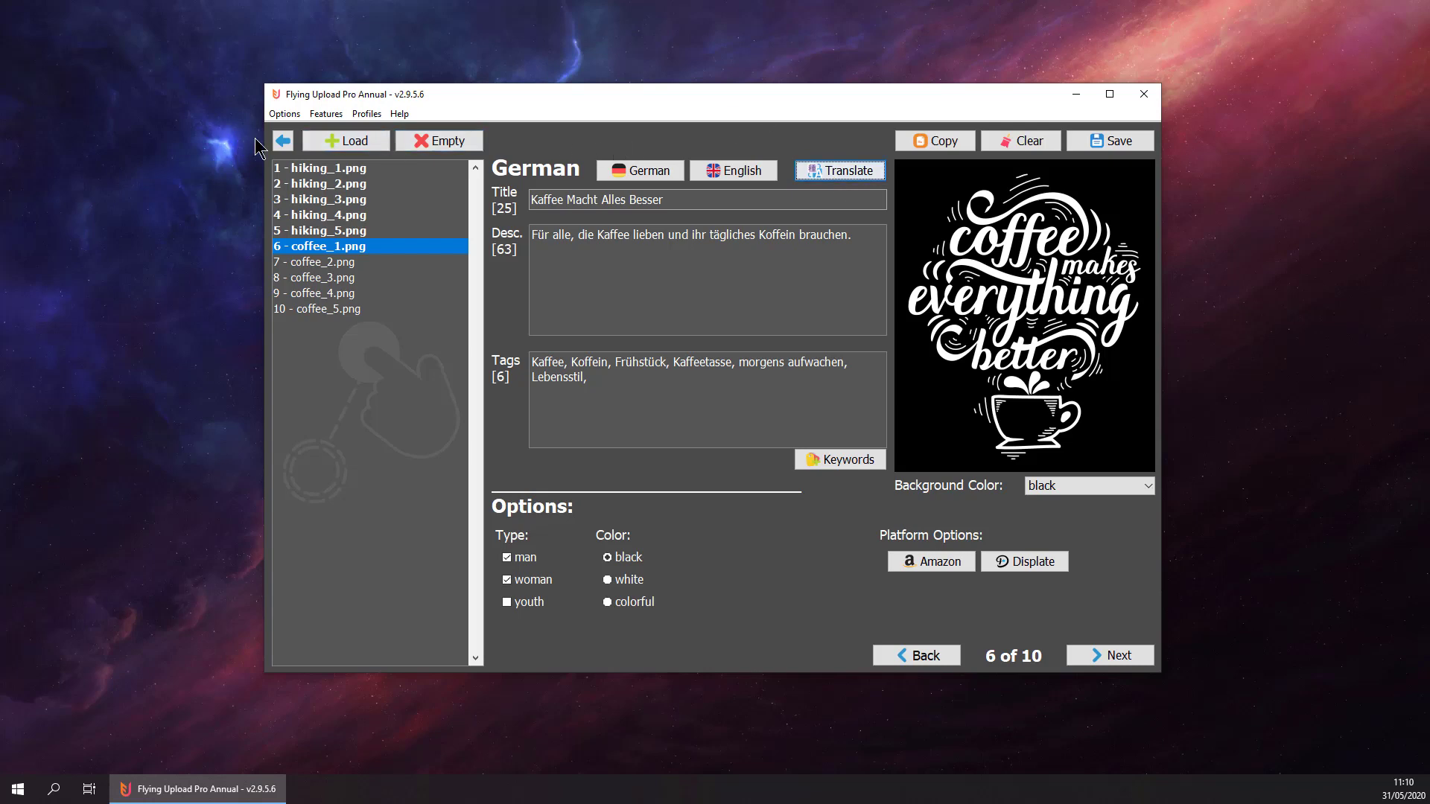
# - Return to United States (USA) and reopen coffee_1.png in the editor
pyautogui.click(283, 140)
pyautogui.click(709, 531)
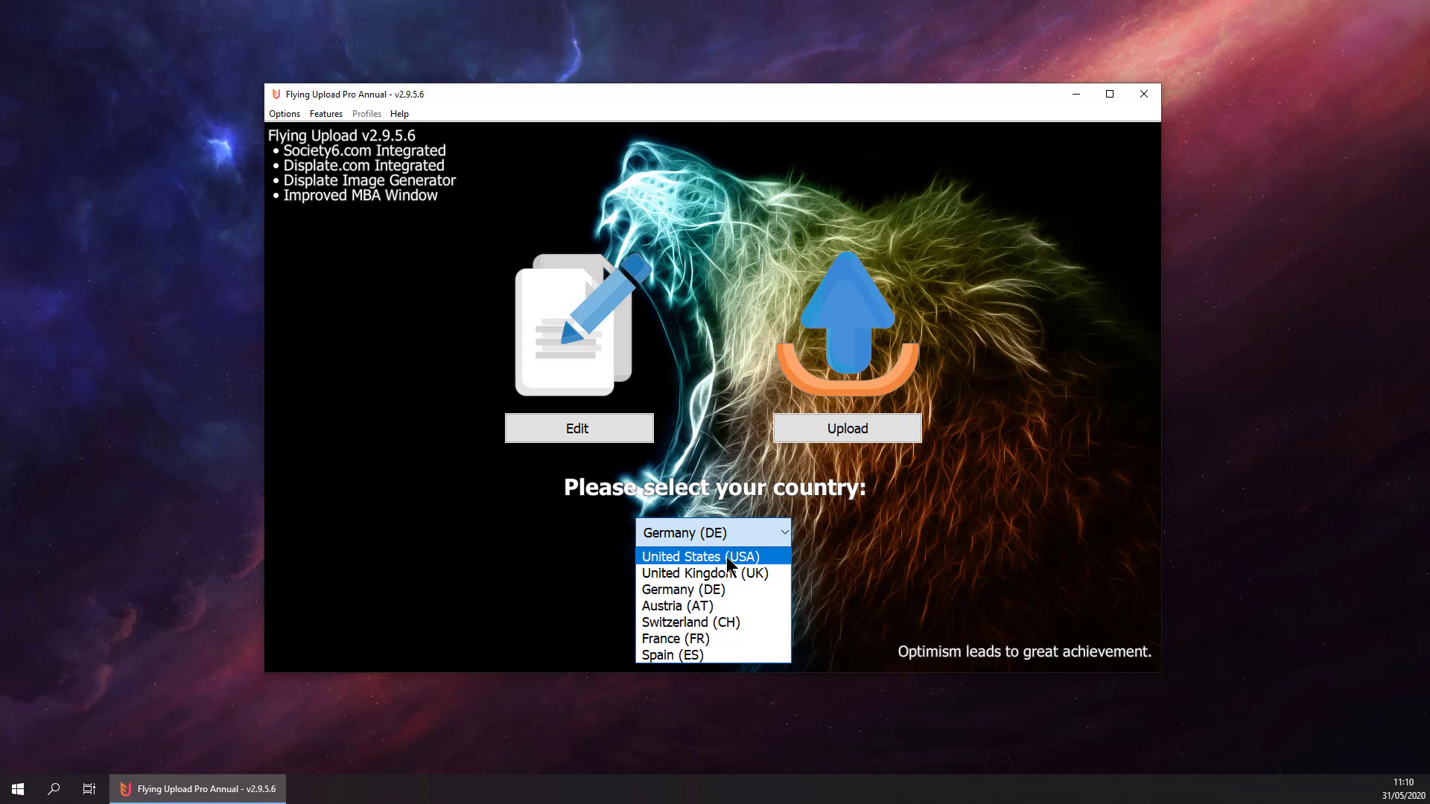
pyautogui.click(726, 557)
pyautogui.click(572, 428)
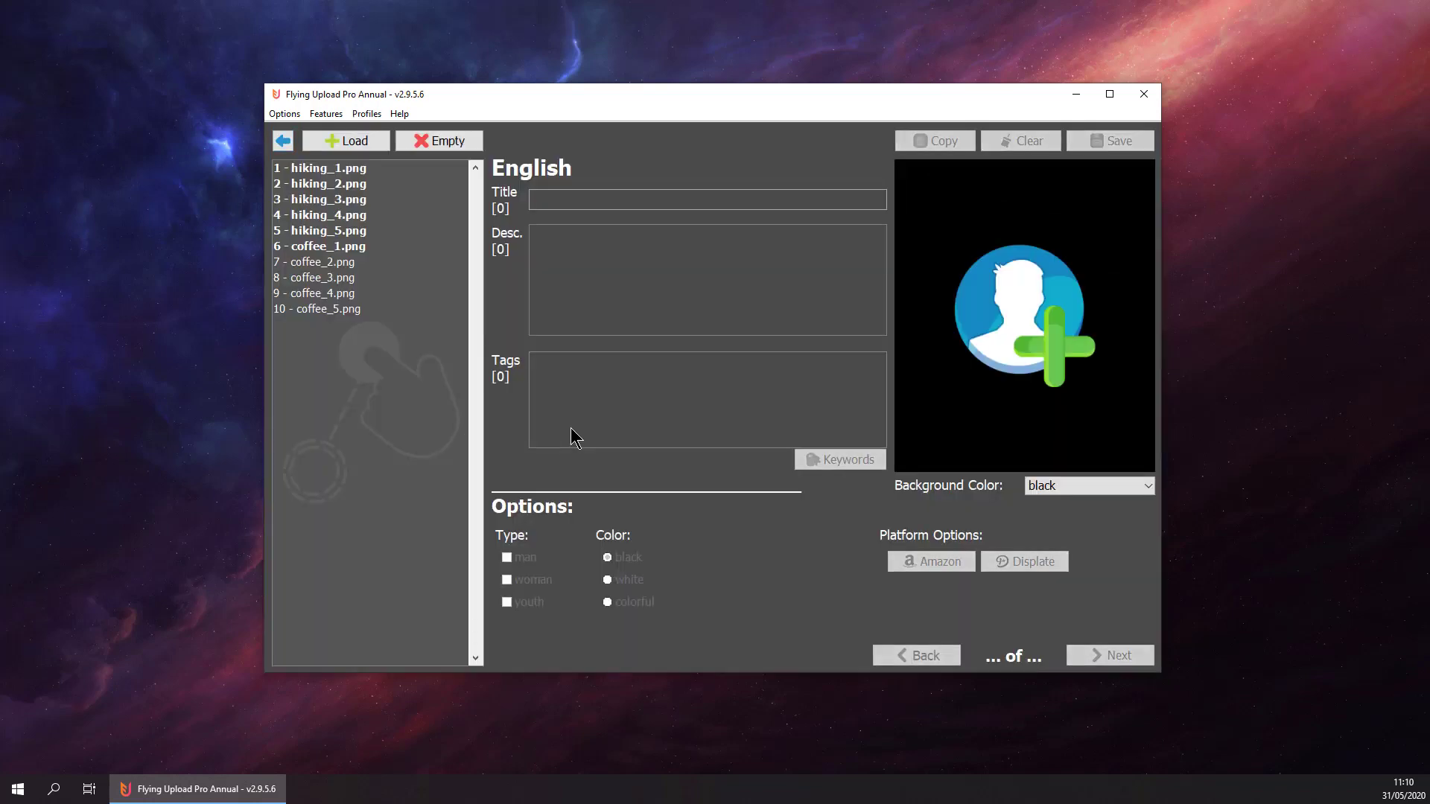
pyautogui.click(356, 246)
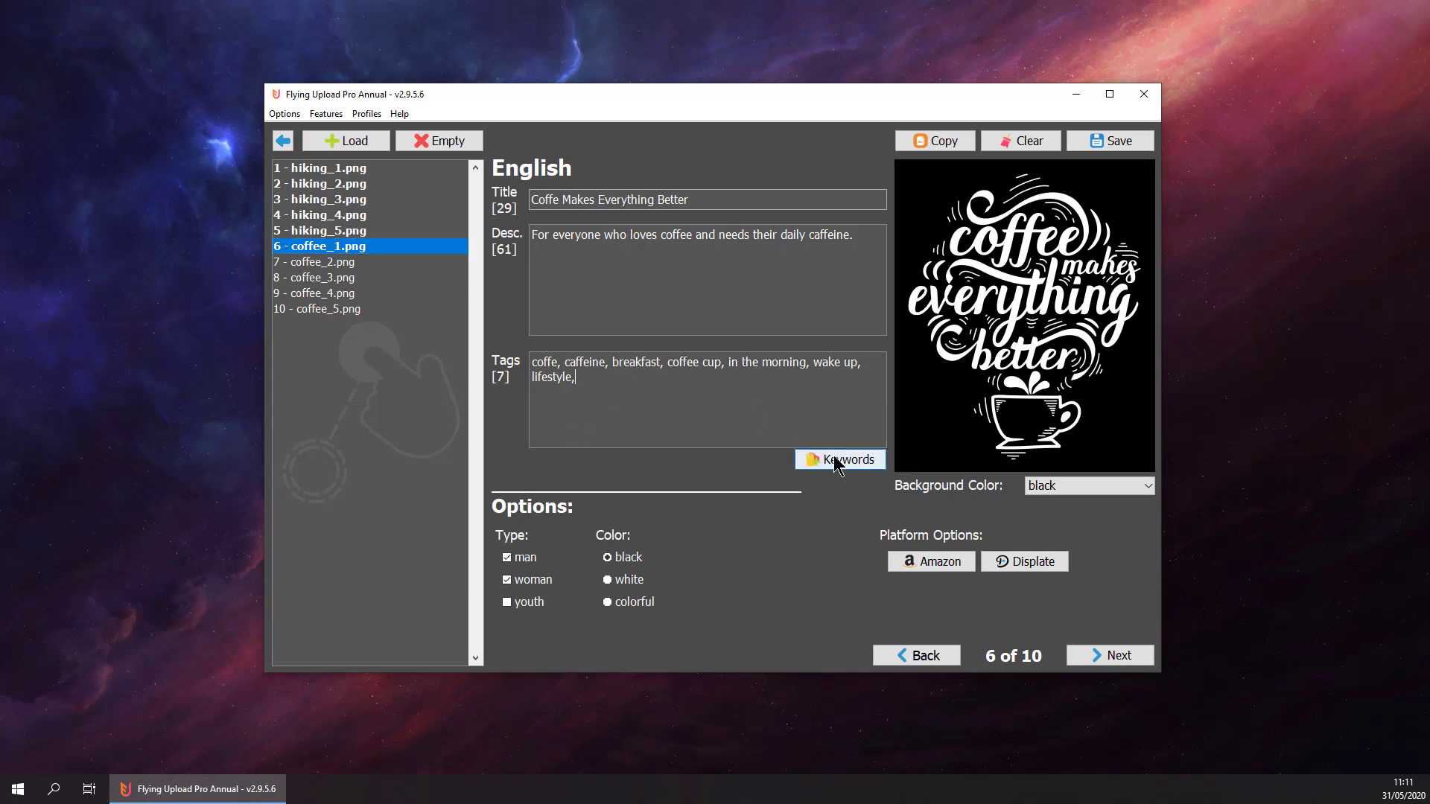
# - Correct the 'coffe' tag to 'coffee' and search all keyword sources for 'coffee'
pyautogui.click(560, 365)
pyautogui.write('e')
pyautogui.click(823, 459)
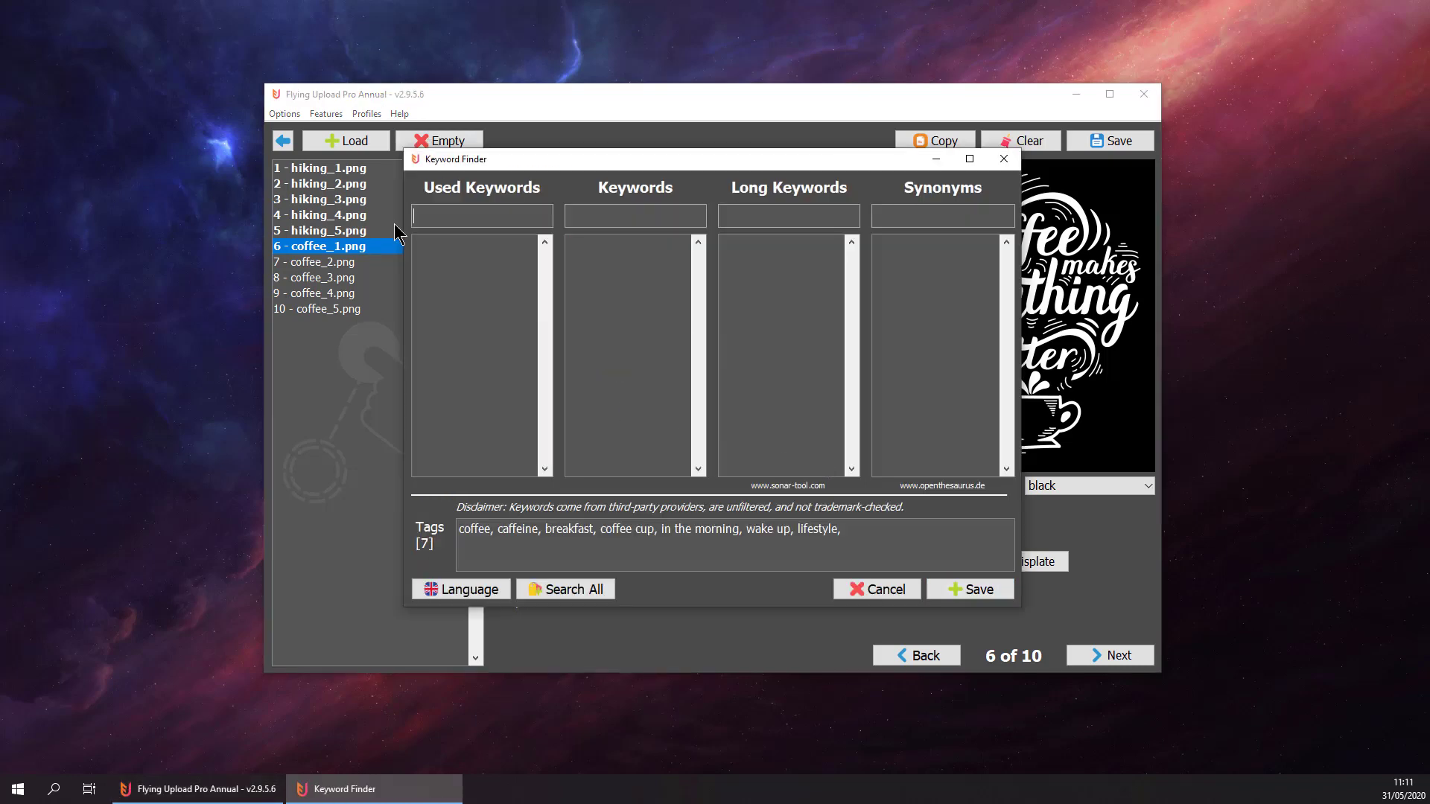
pyautogui.write('coffee')
pyautogui.click(580, 592)
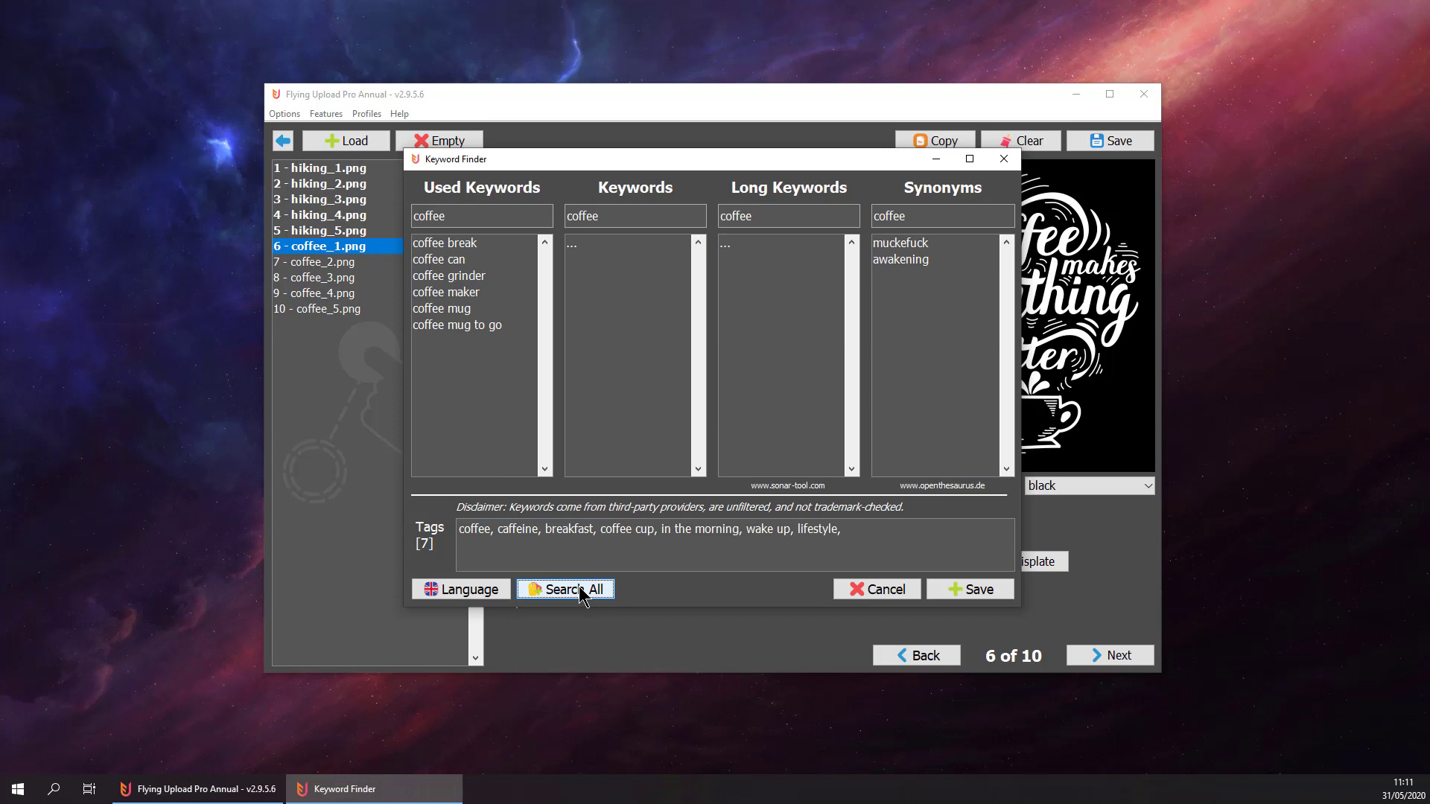
# - Add awakening, coffee maker, coffee table, coffee mug and espresso to the tags and save
pyautogui.doubleClick(910, 261)
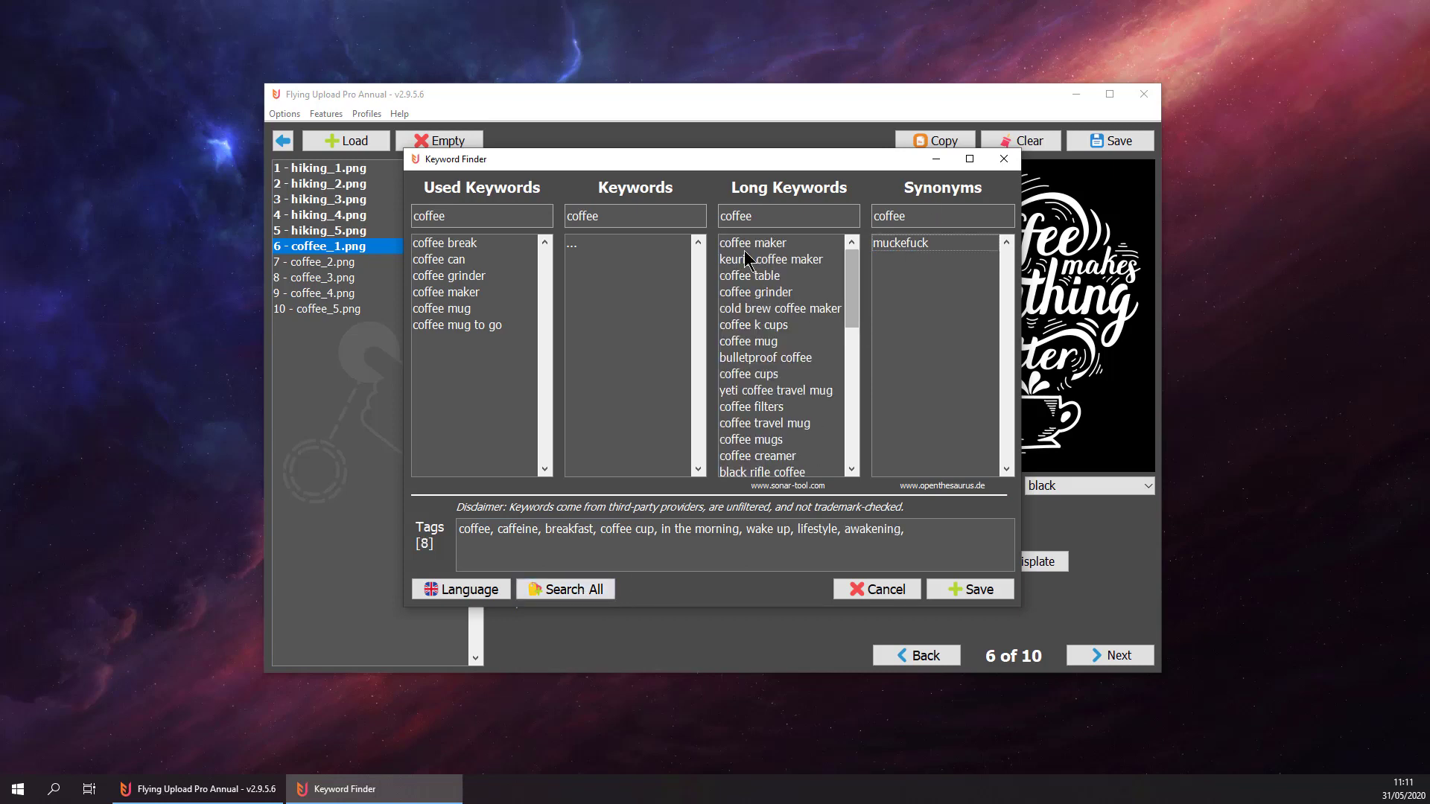
pyautogui.doubleClick(747, 246)
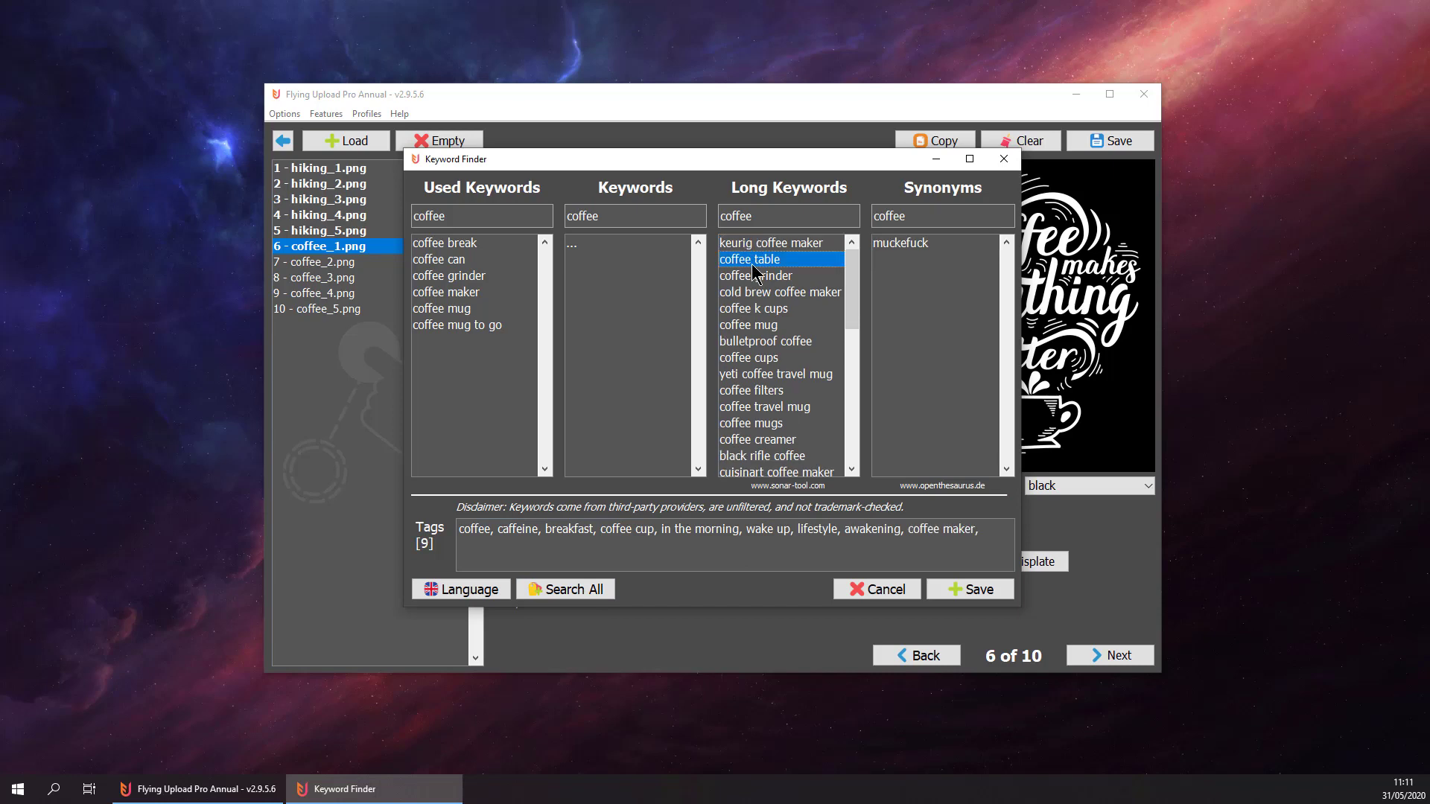
pyautogui.doubleClick(750, 261)
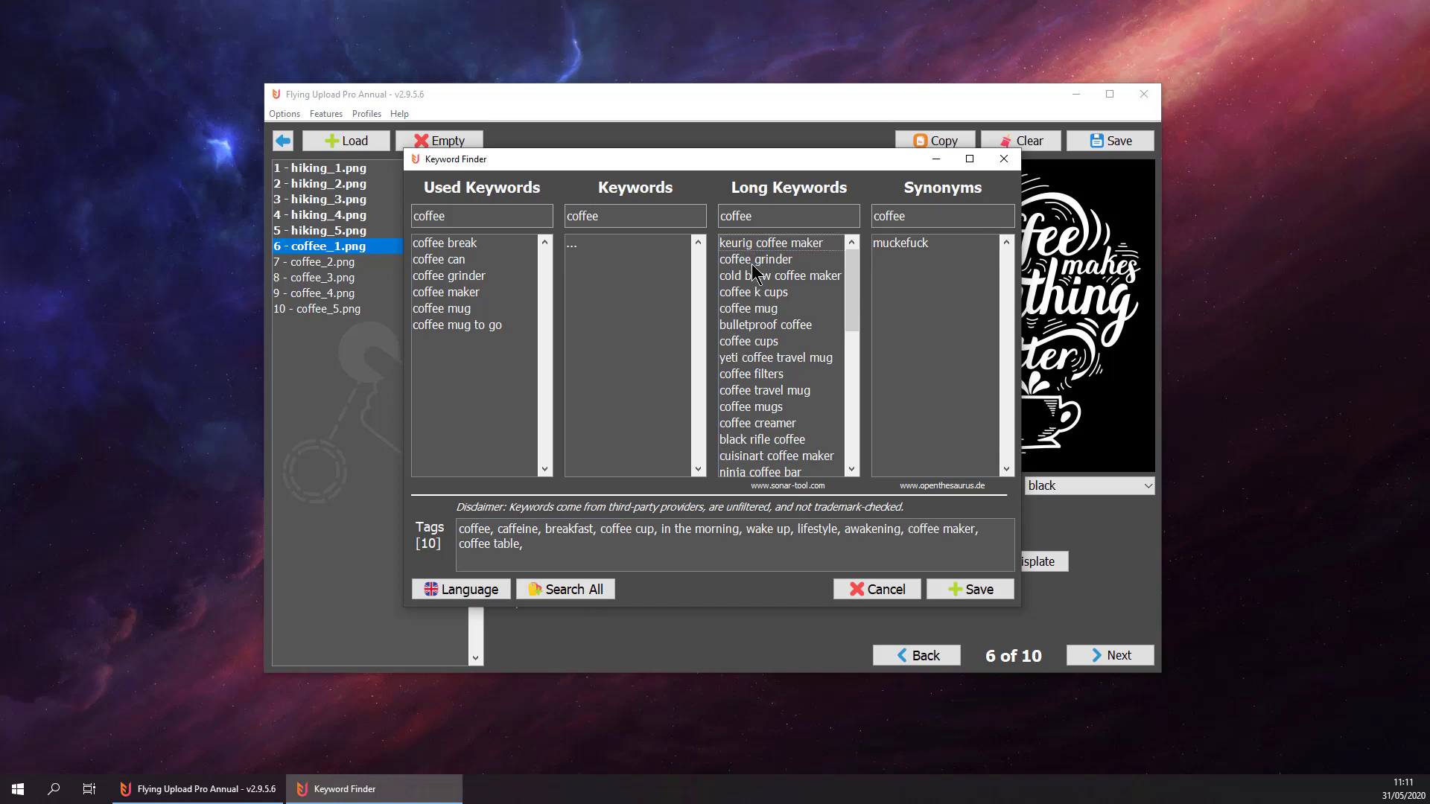
pyautogui.doubleClick(767, 310)
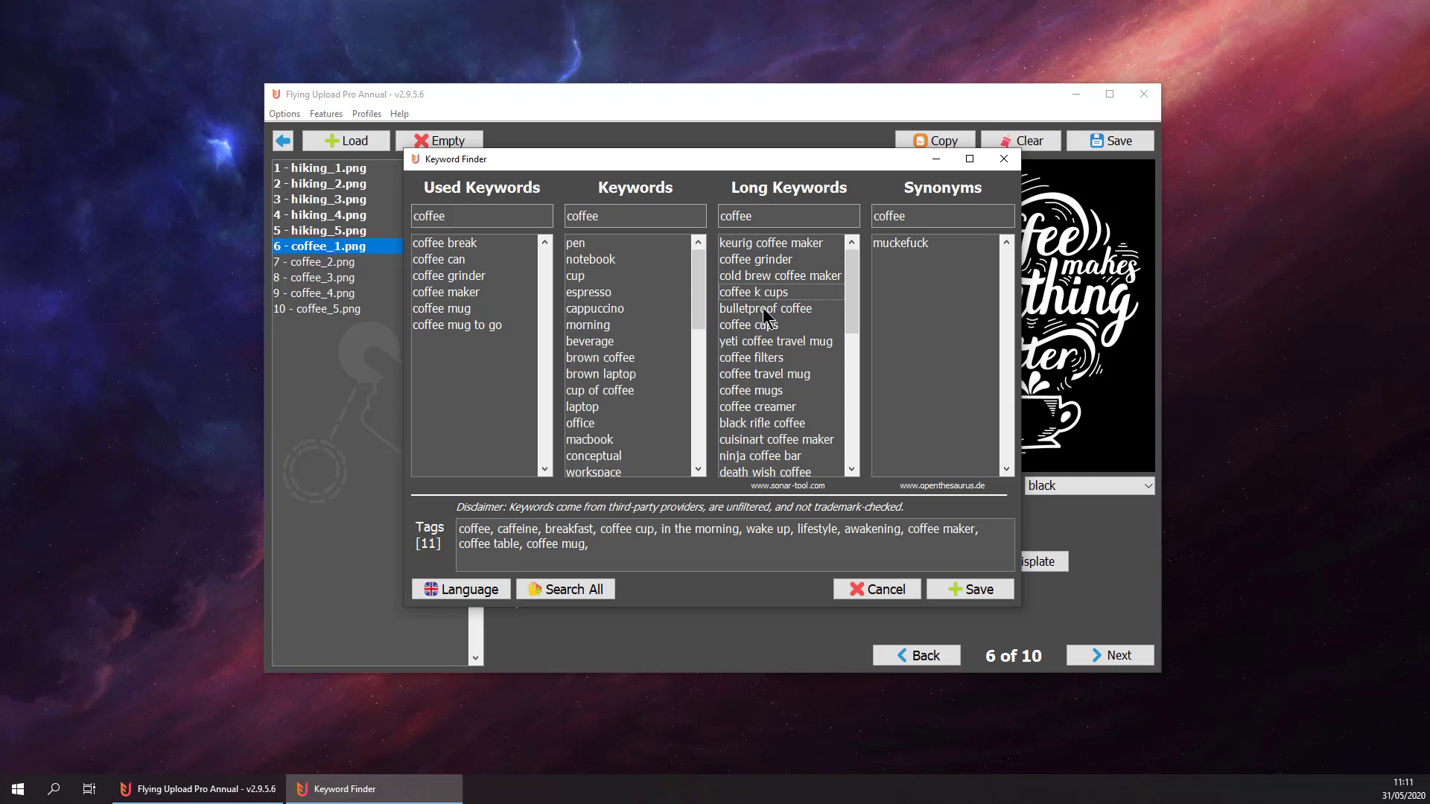
pyautogui.doubleClick(592, 293)
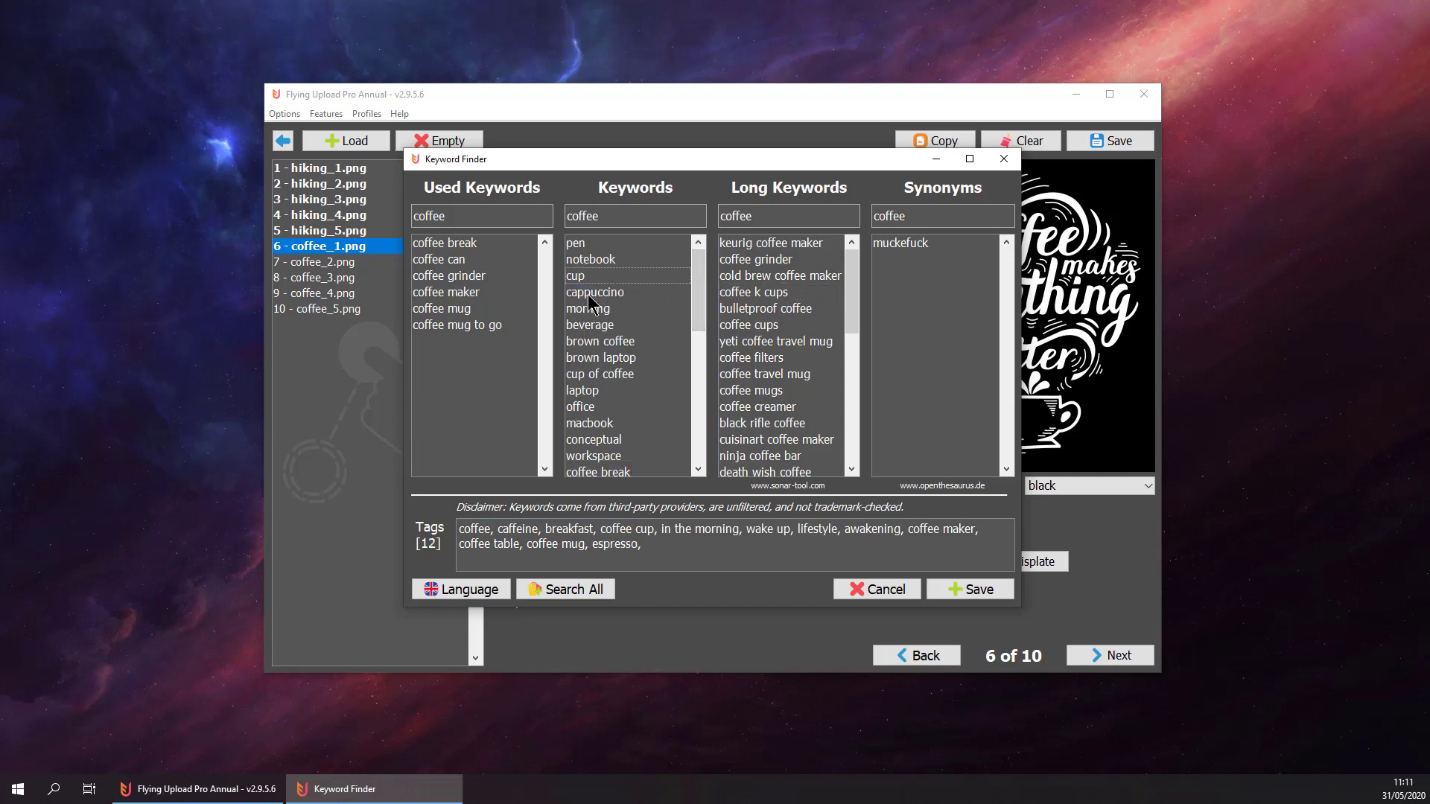
pyautogui.click(968, 589)
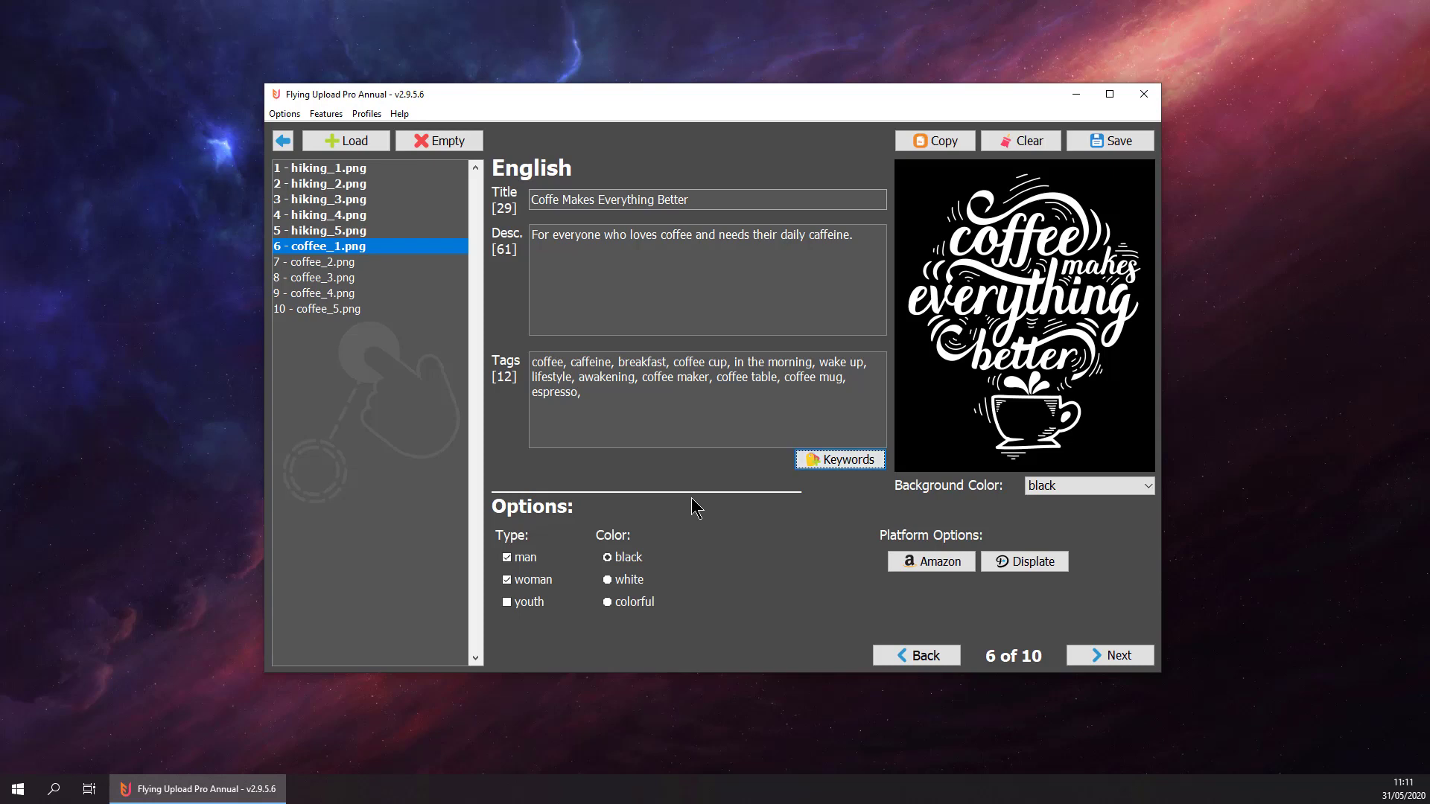
# - Copy design 6's listing into coffee_2.png and set its shirt colour to white
pyautogui.click(313, 264)
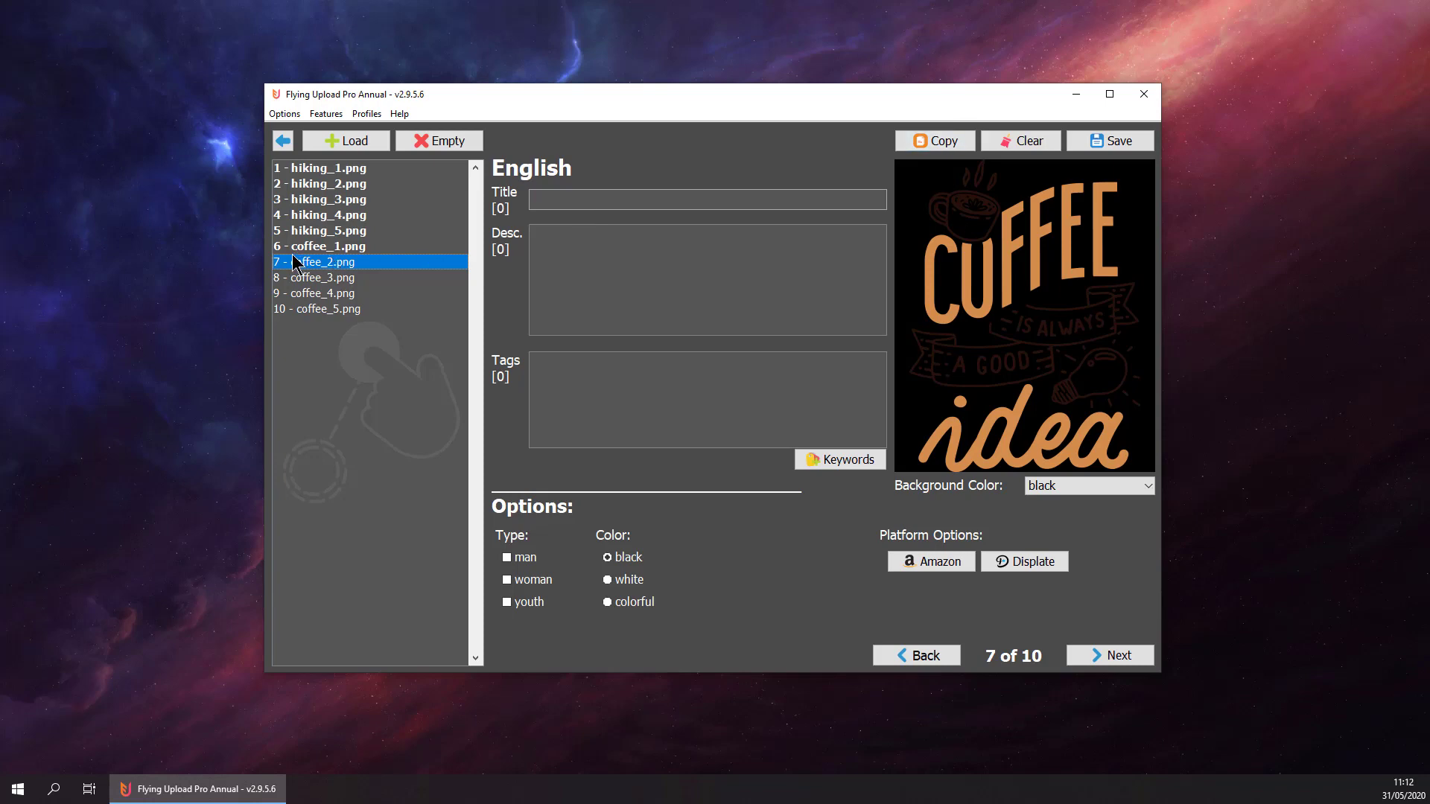
pyautogui.click(932, 146)
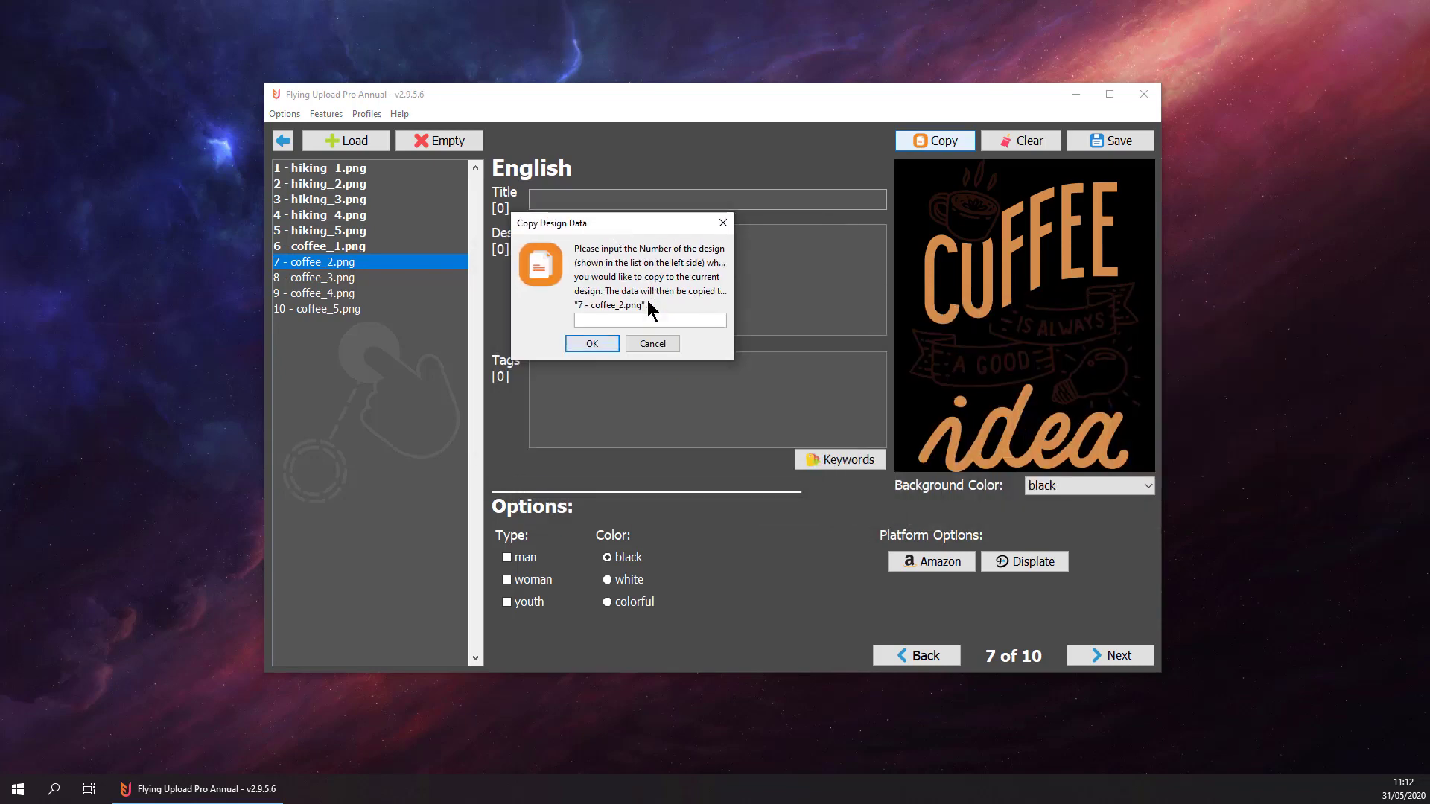
pyautogui.write('6')
pyautogui.click(594, 345)
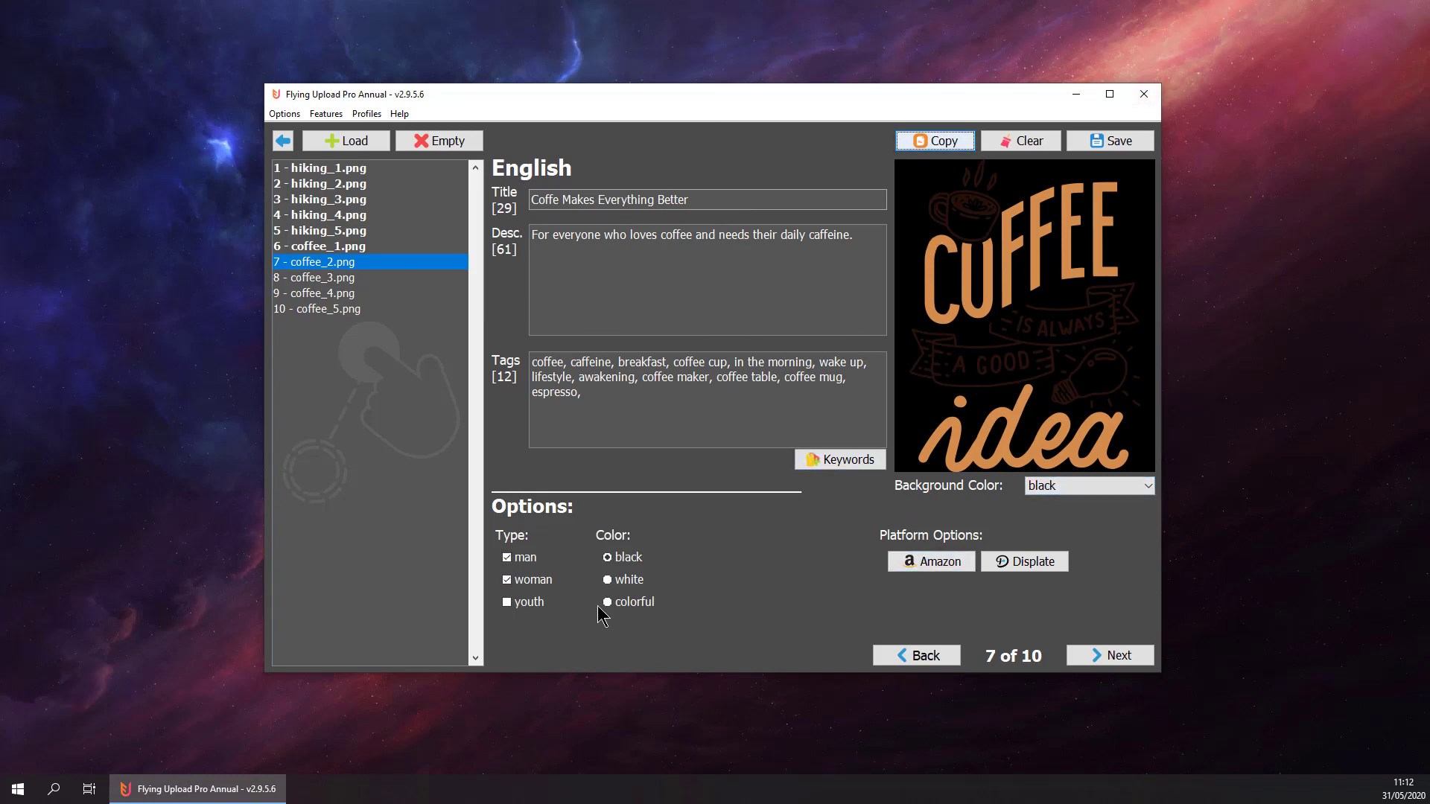
pyautogui.click(607, 581)
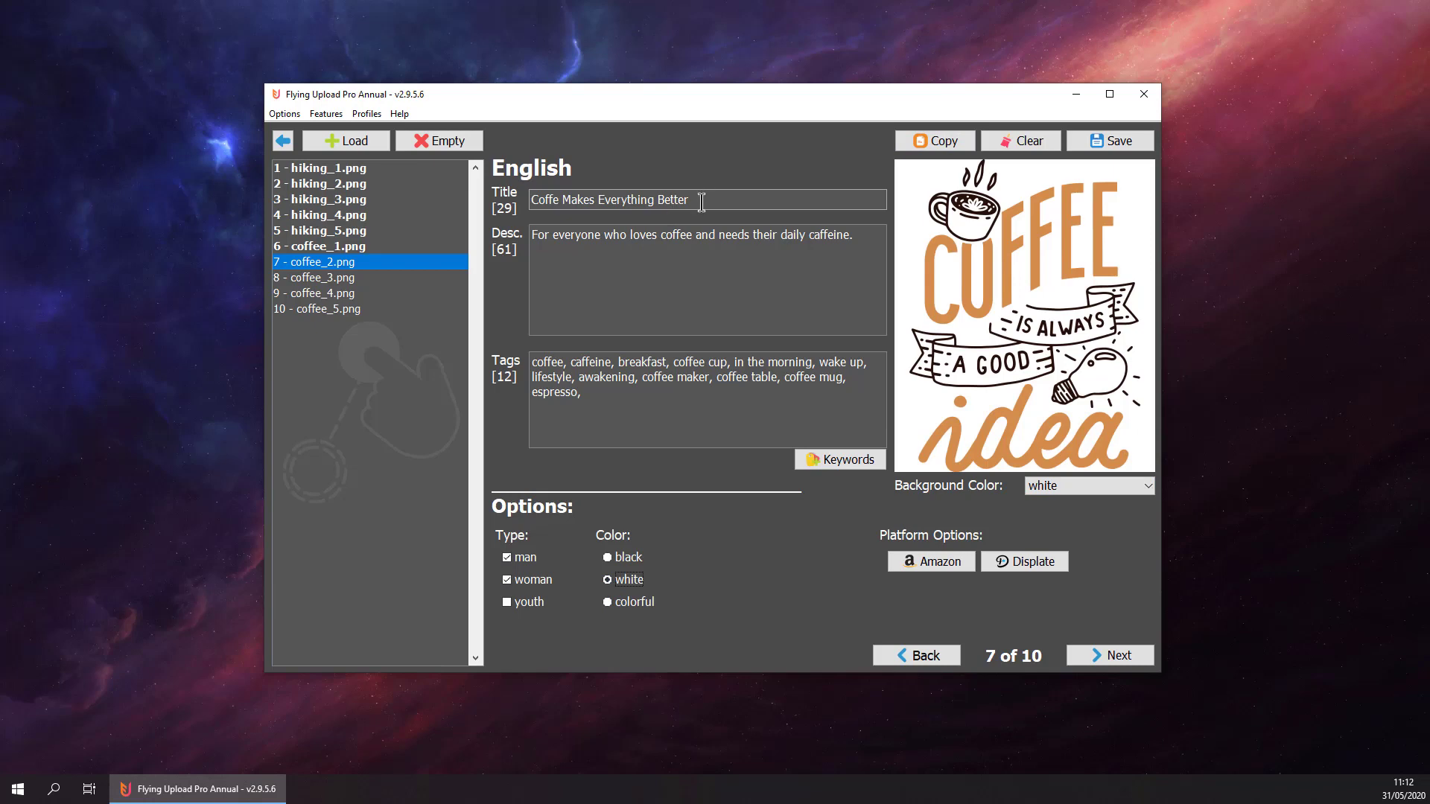
# - Replace coffee_2's title with 'Coffe is always a good idea'
pyautogui.hotkey('ctrl', 'a')
pyautogui.write('Co')
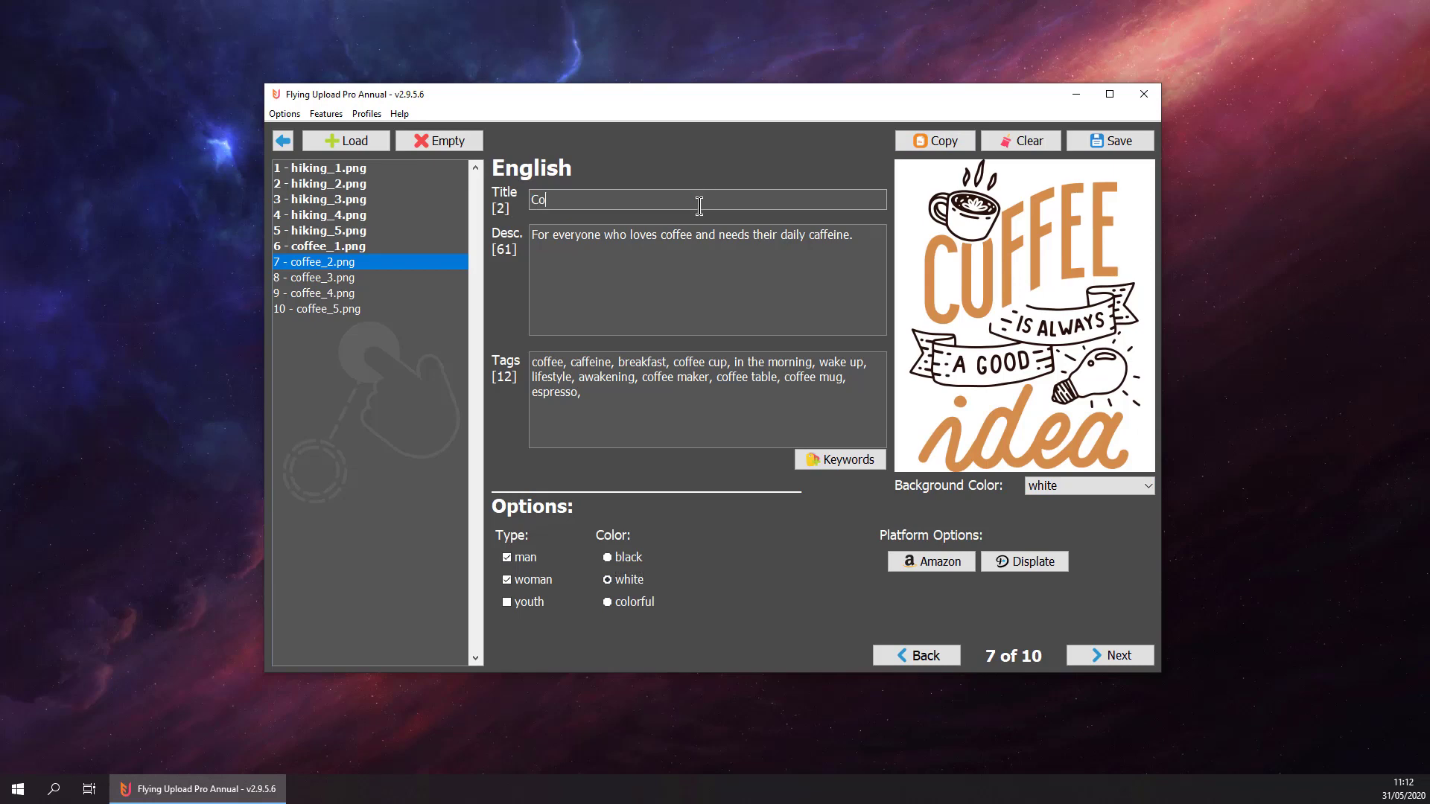
pyautogui.write('ffe is always a good idea')
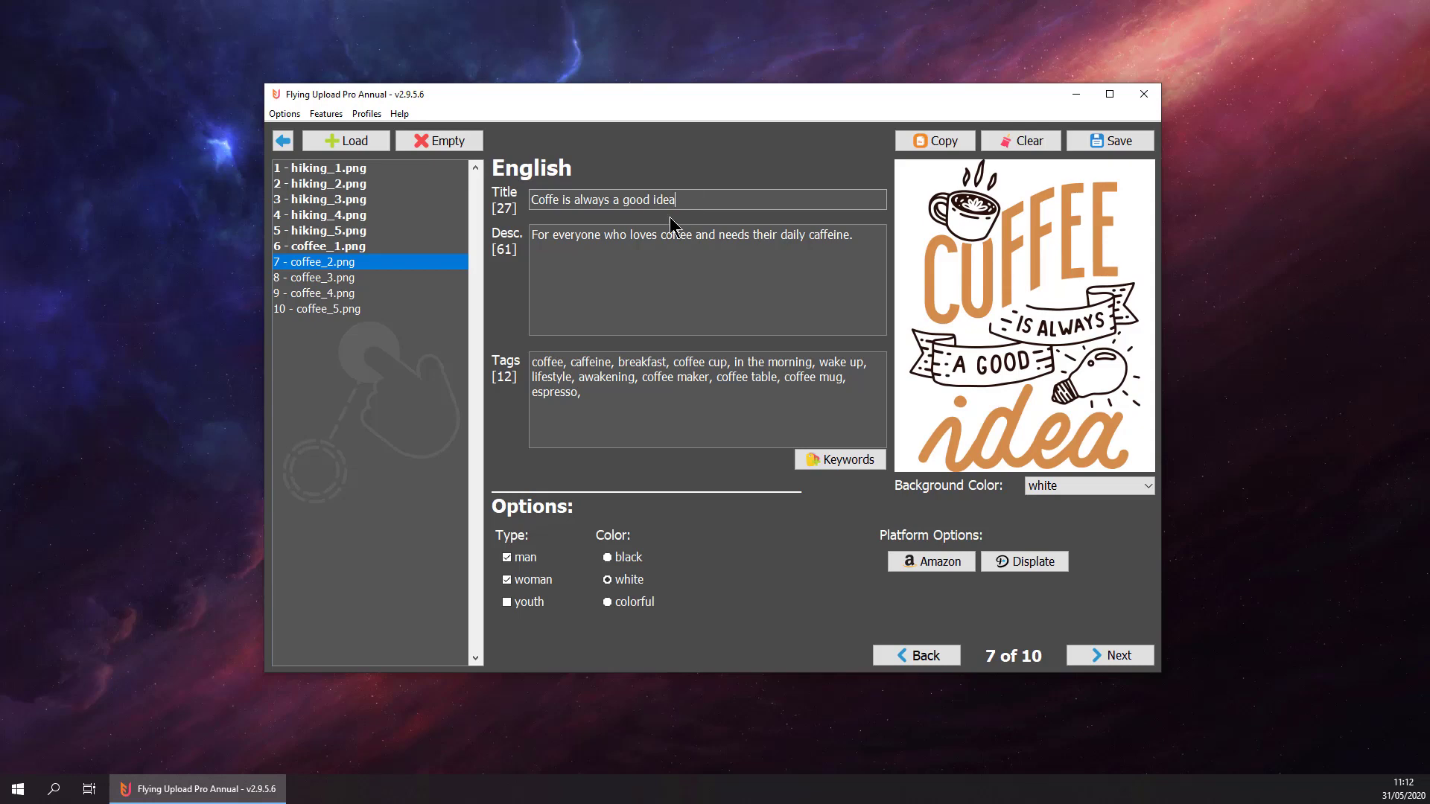
# - Run a Trademark Check on the title 'Coffe is always a good idea'
pyautogui.moveTo(686, 201); pyautogui.dragTo(495, 197)
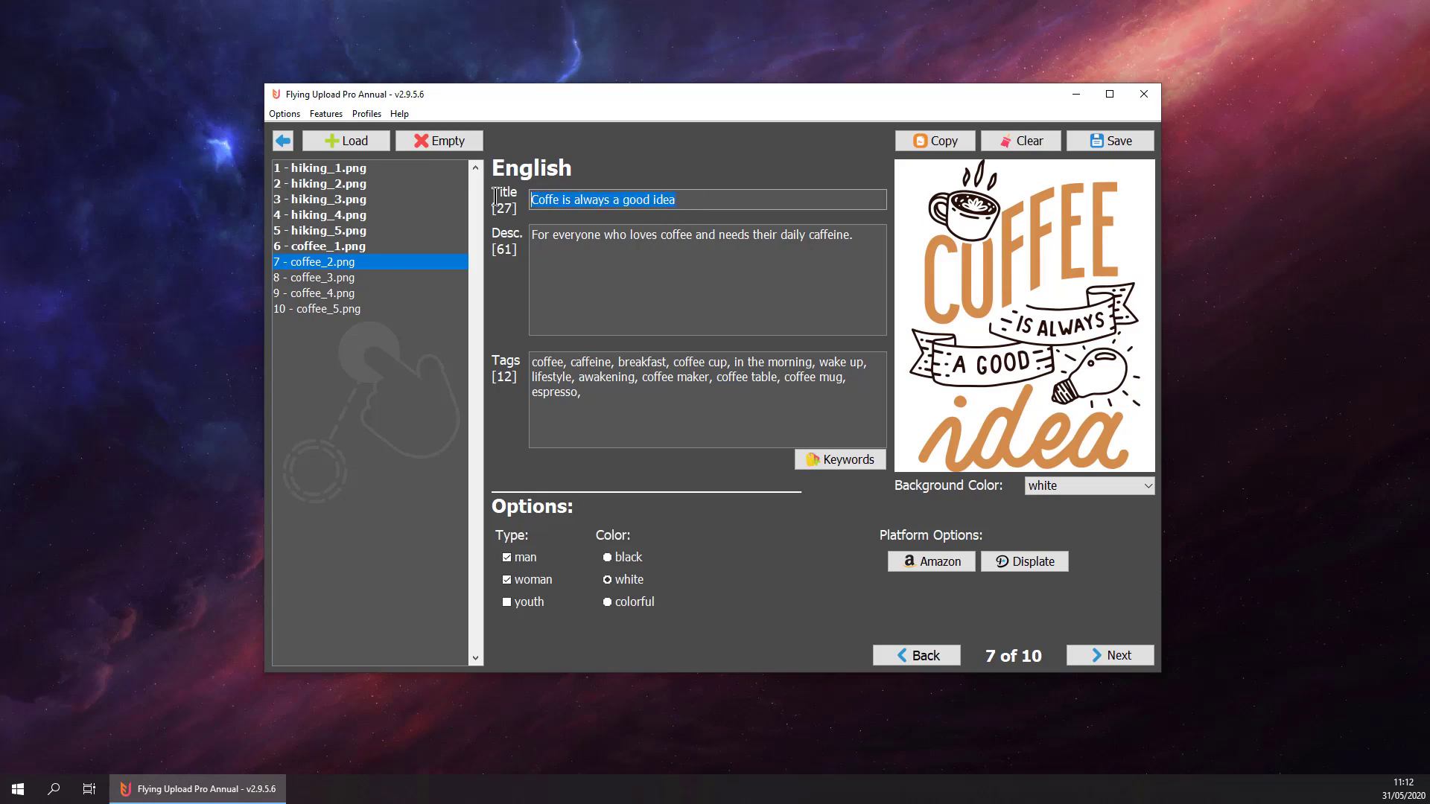
pyautogui.rightClick(559, 199)
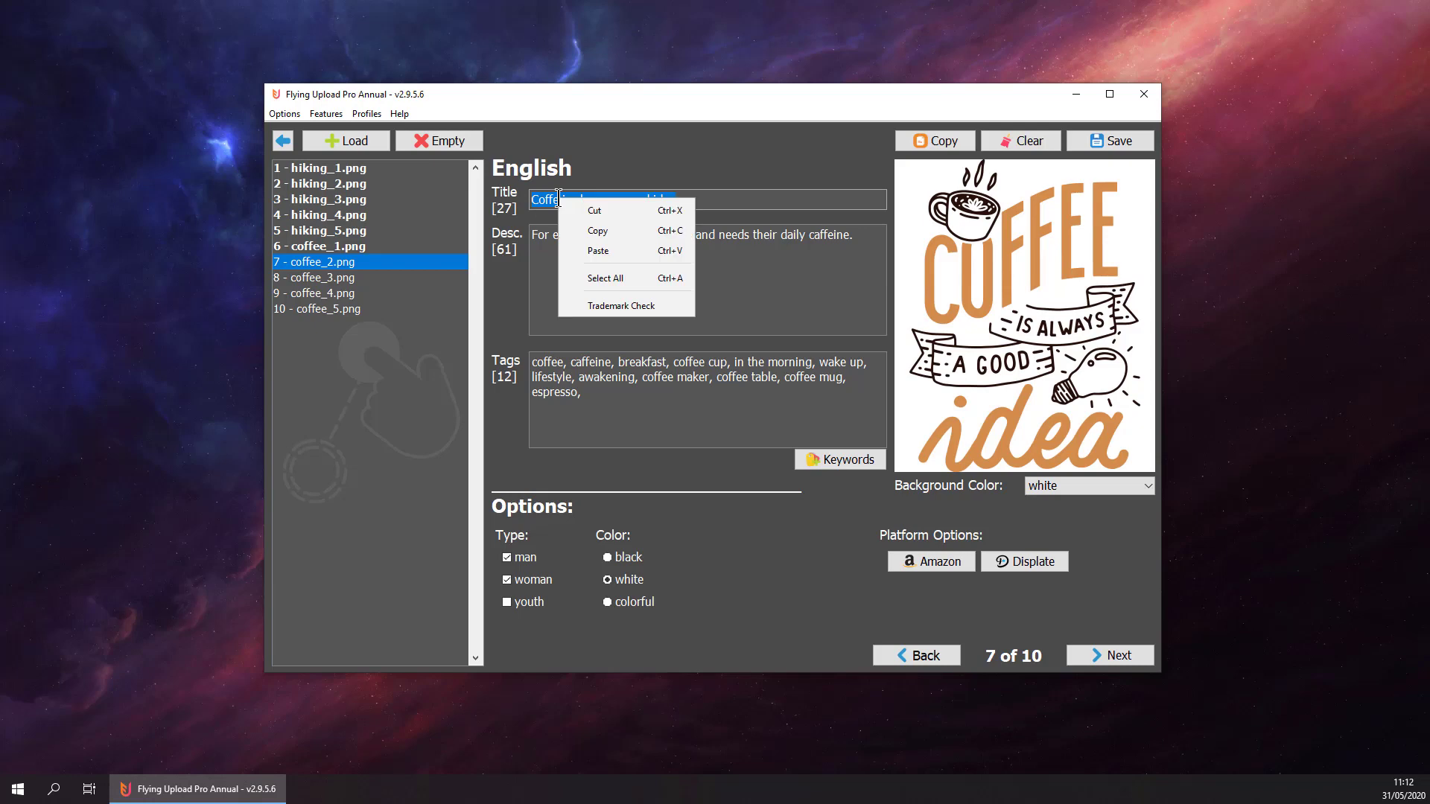
pyautogui.click(645, 311)
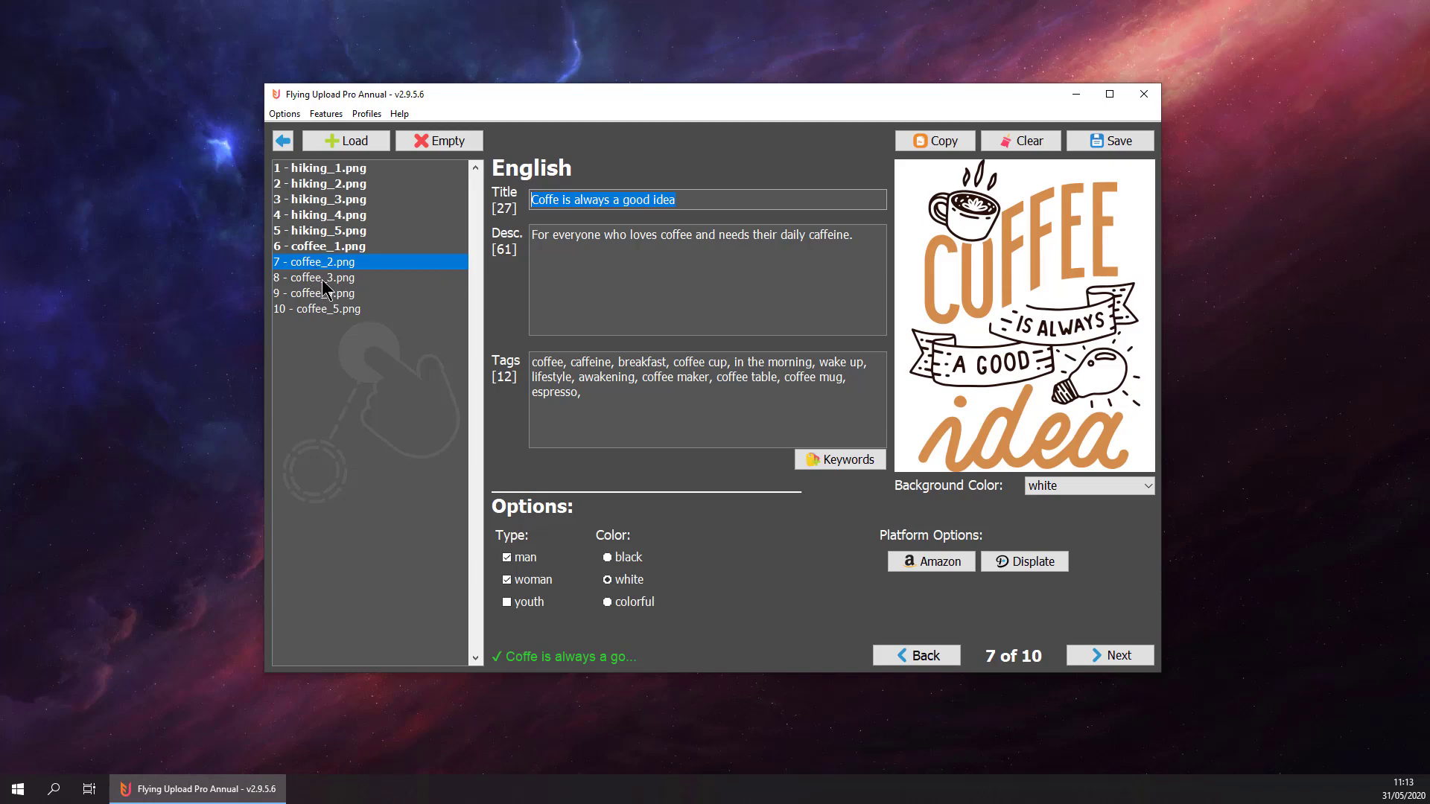
# - Copy design 7's title, description and tags into design 8
pyautogui.click(1115, 657)
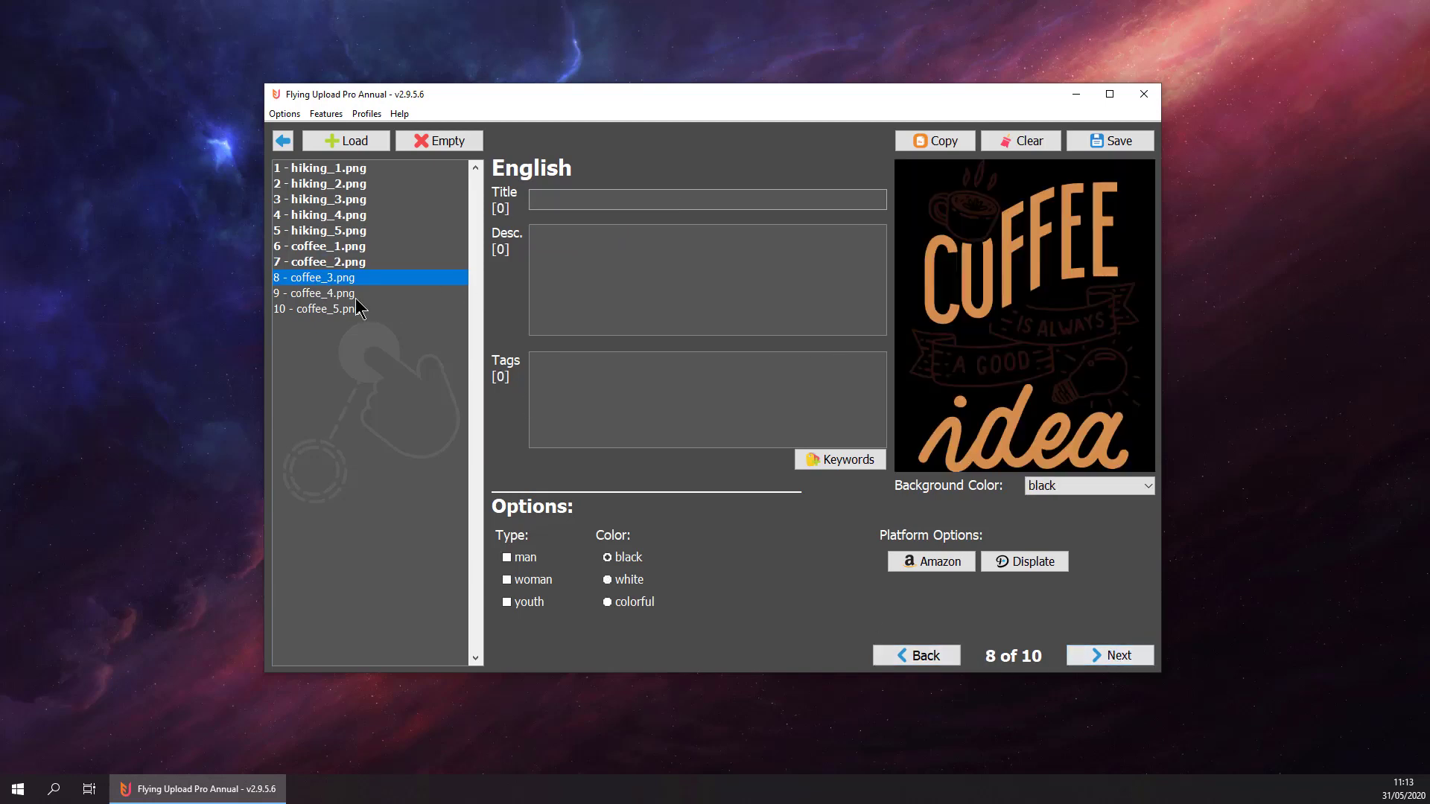
pyautogui.click(916, 148)
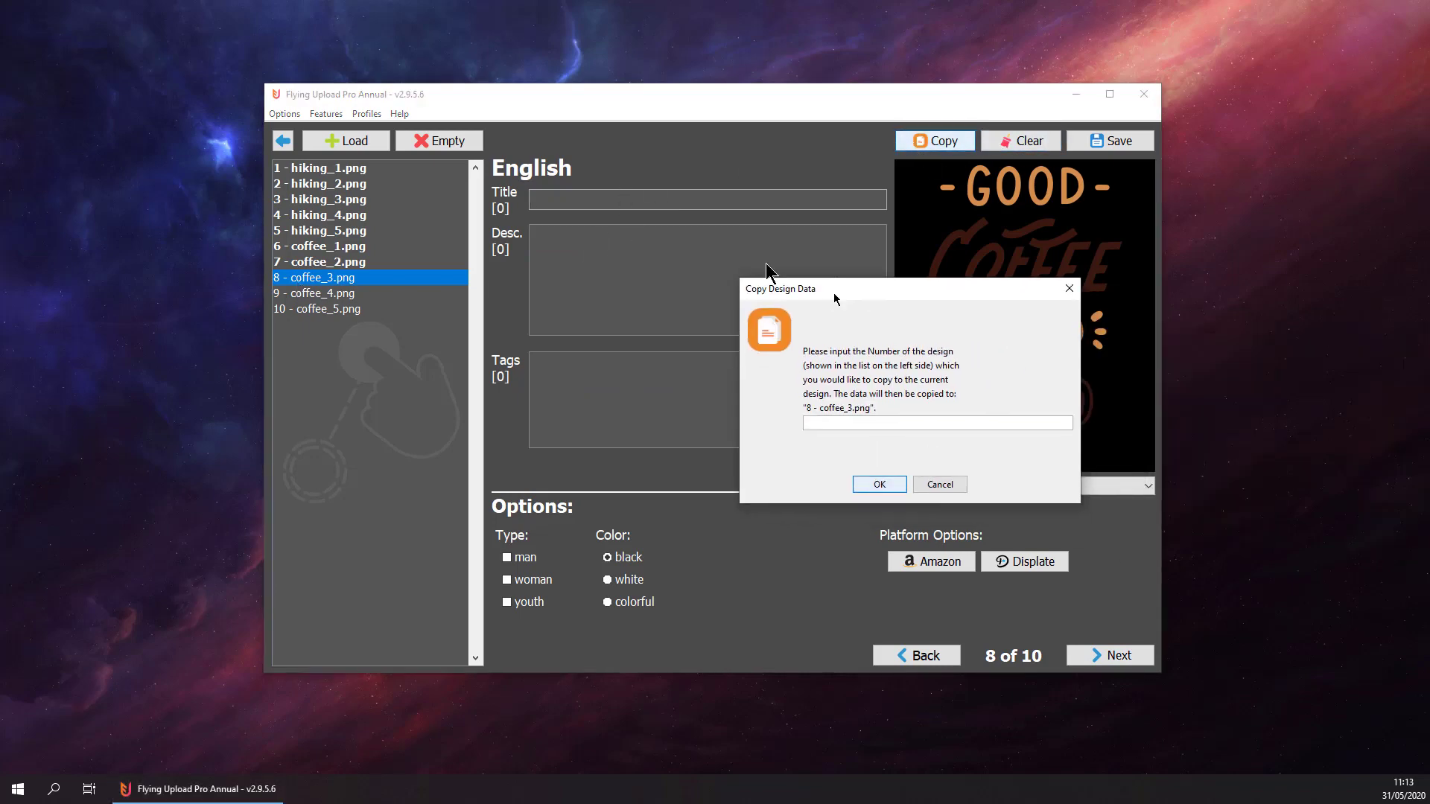
pyautogui.write('7')
pyautogui.press('Return')
pyautogui.click(733, 207)
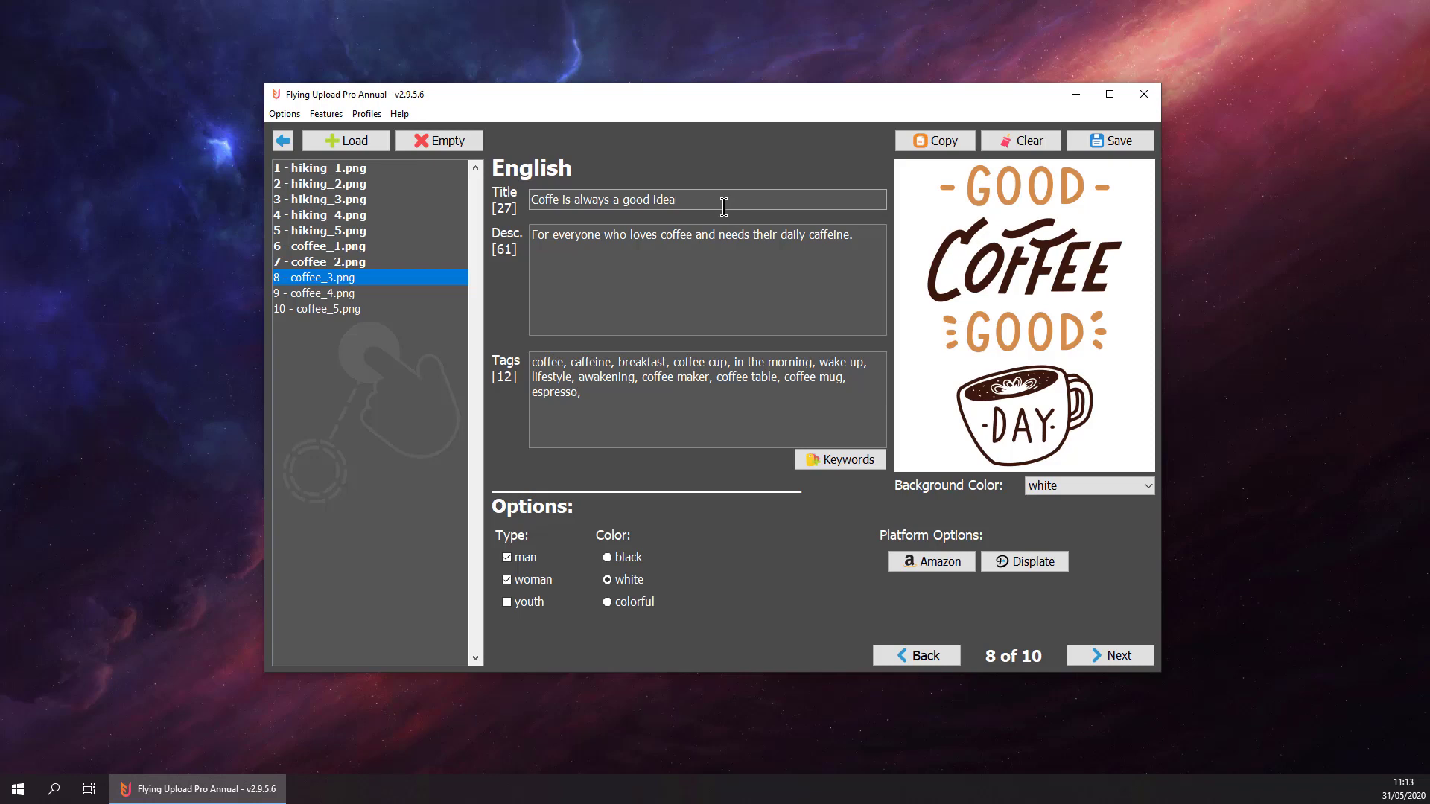
# - Copy design 8's data into design 9 (coffee_4.png), retitle it 'Barista Coffee' and add tag barista
pyautogui.click(311, 295)
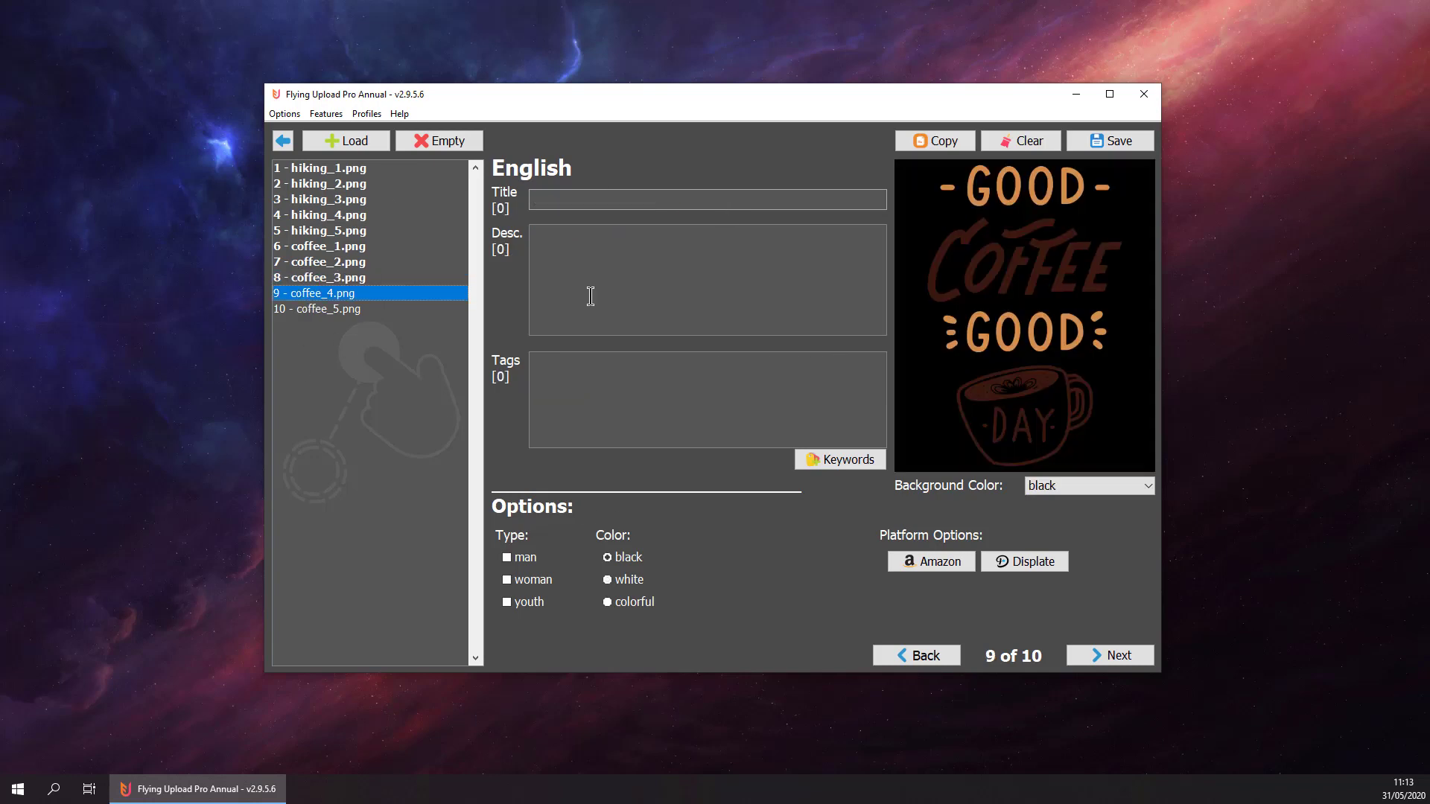
pyautogui.click(935, 141)
pyautogui.write('8')
pyautogui.click(752, 346)
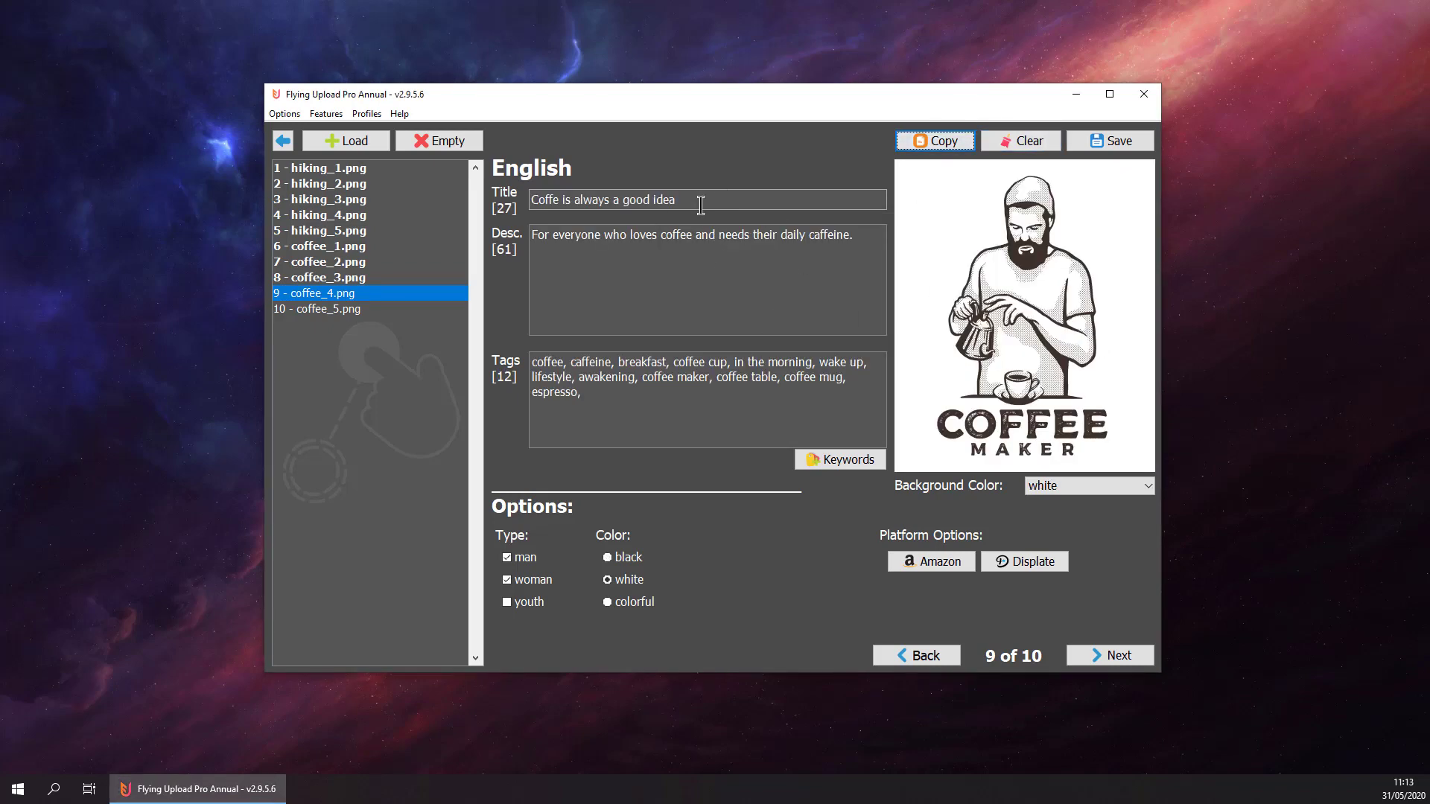
pyautogui.moveTo(706, 199); pyautogui.dragTo(320, 203)
pyautogui.write('B')
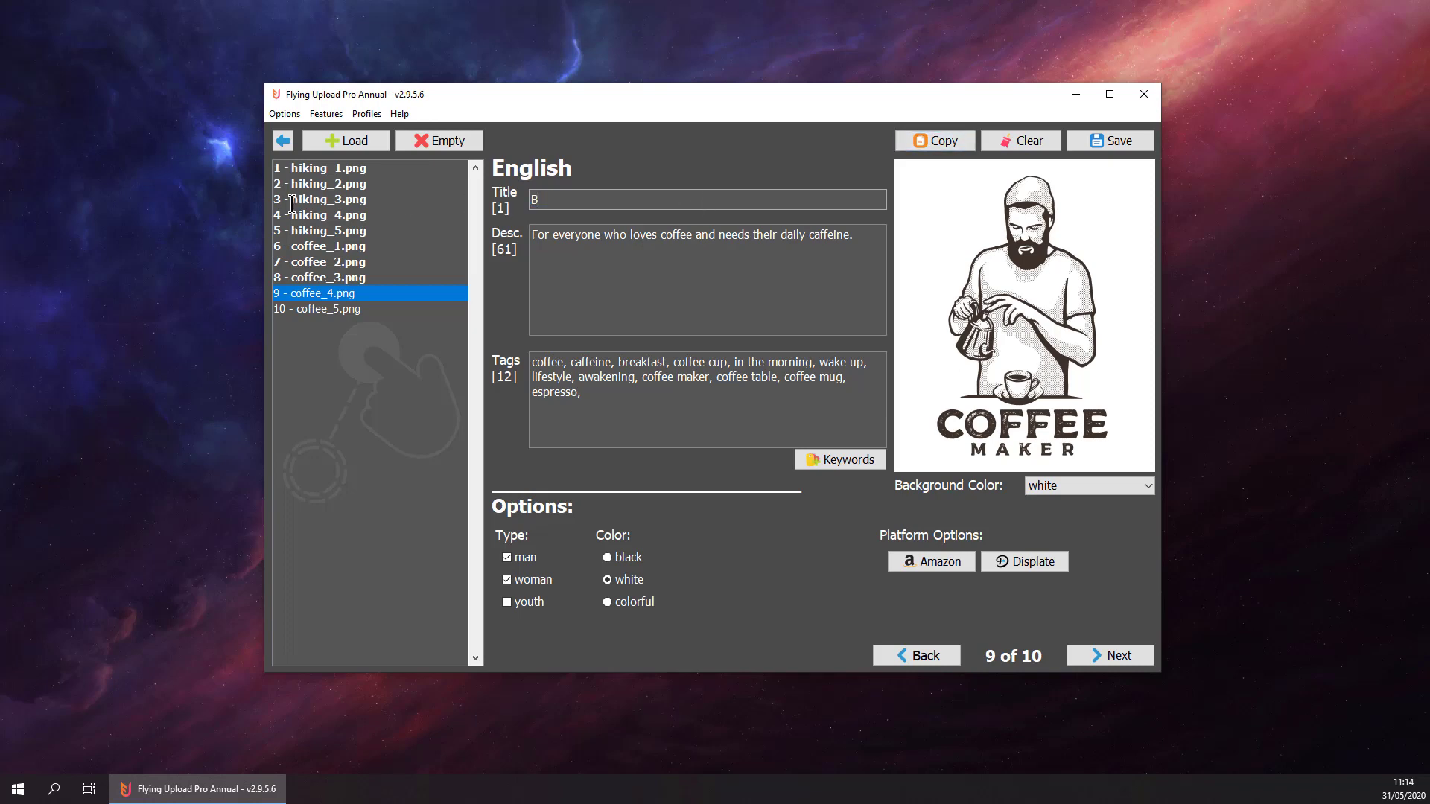
pyautogui.write('arista Coffee')
pyautogui.click(683, 417)
pyautogui.write('barista')
# - Copy design 9's Barista Coffee title, description, tags, types and white colour into coffee_5.png
pyautogui.click(334, 310)
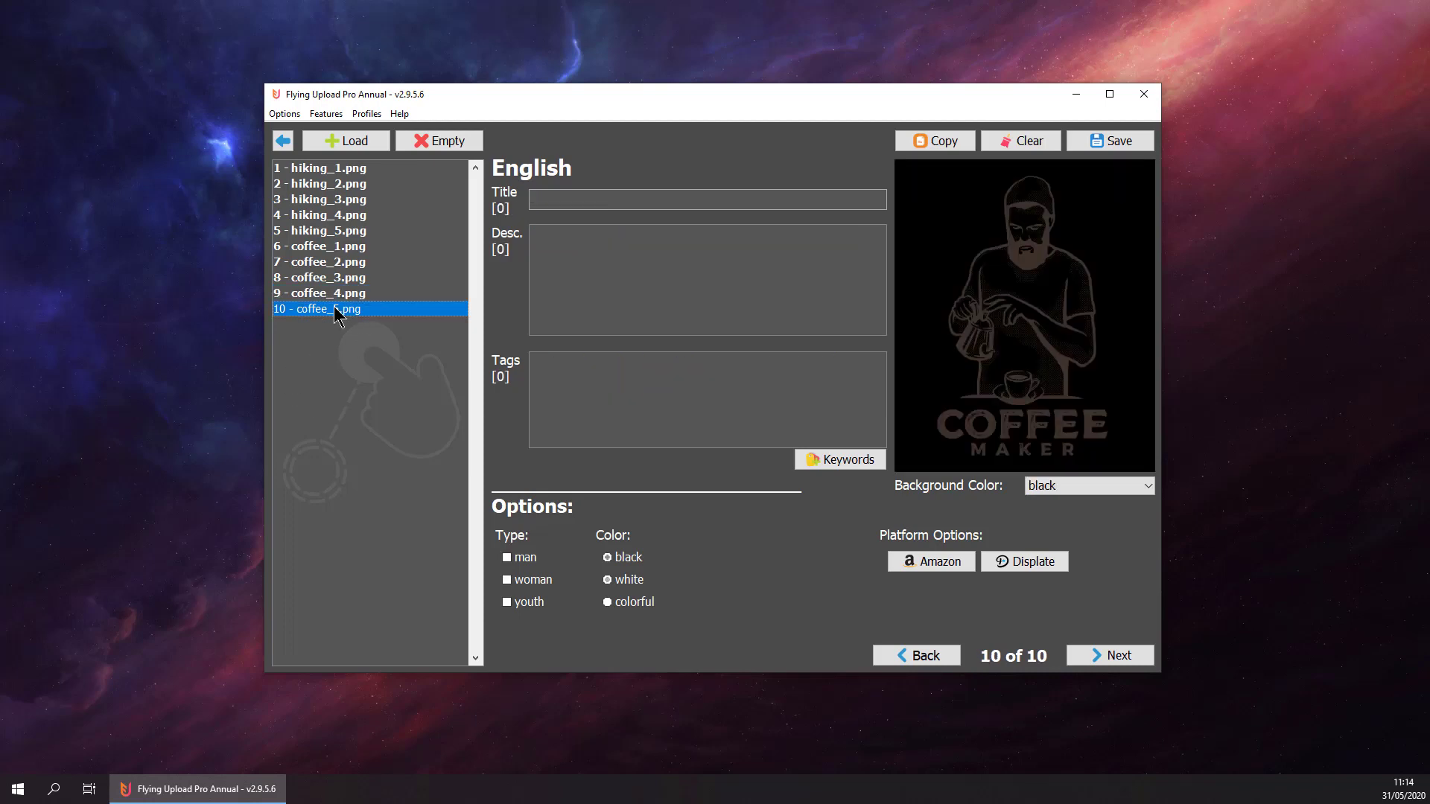
pyautogui.click(943, 143)
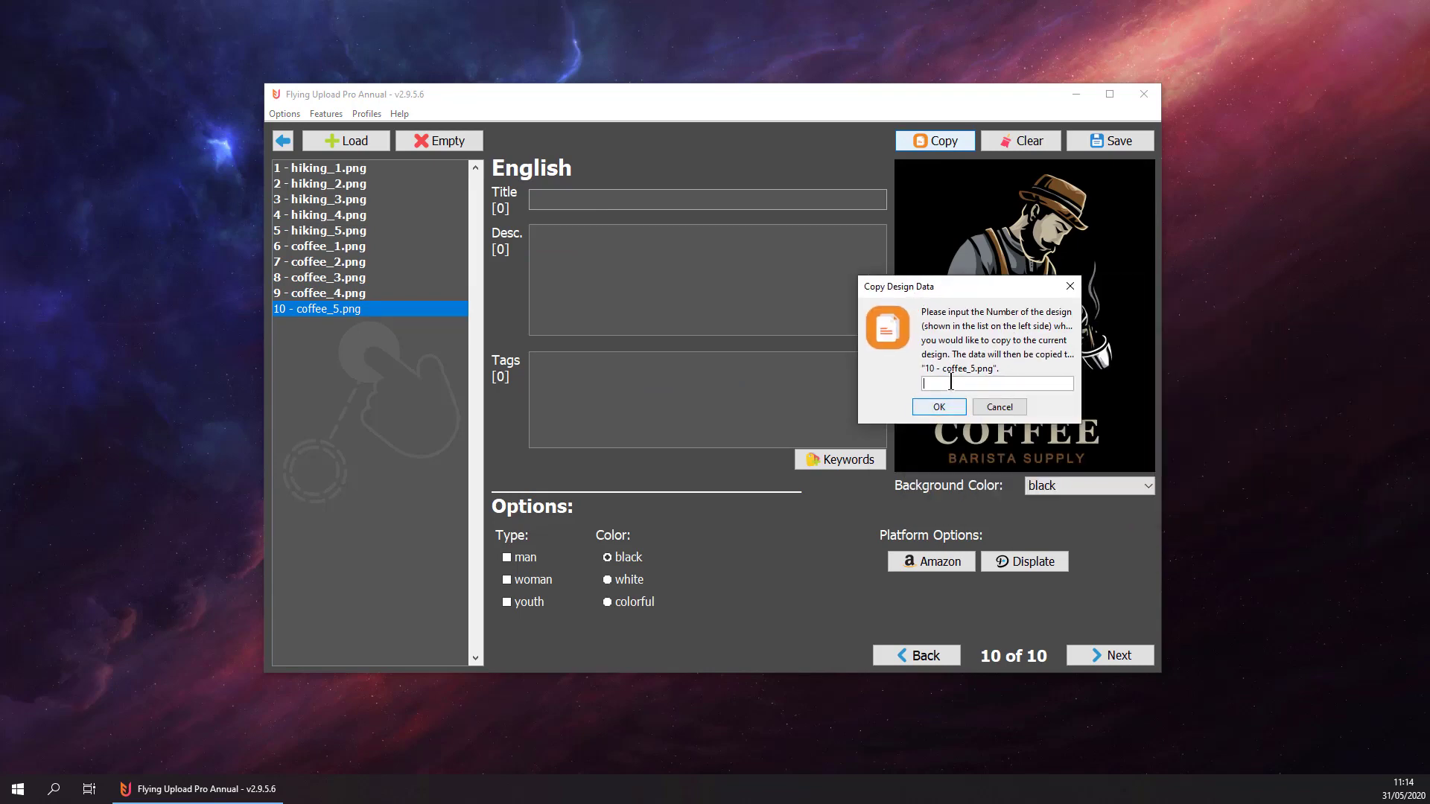
pyautogui.click(939, 407)
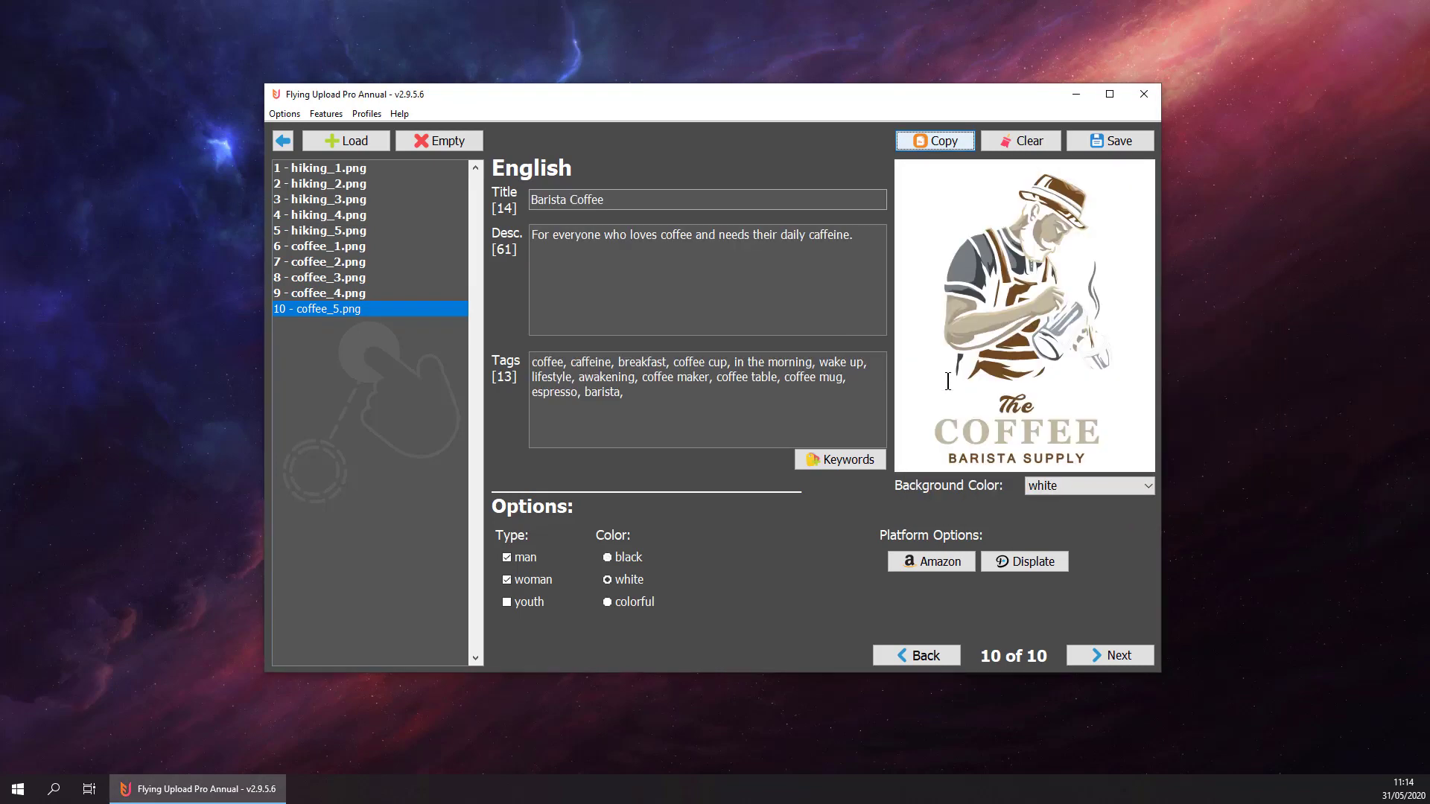
pyautogui.click(790, 297)
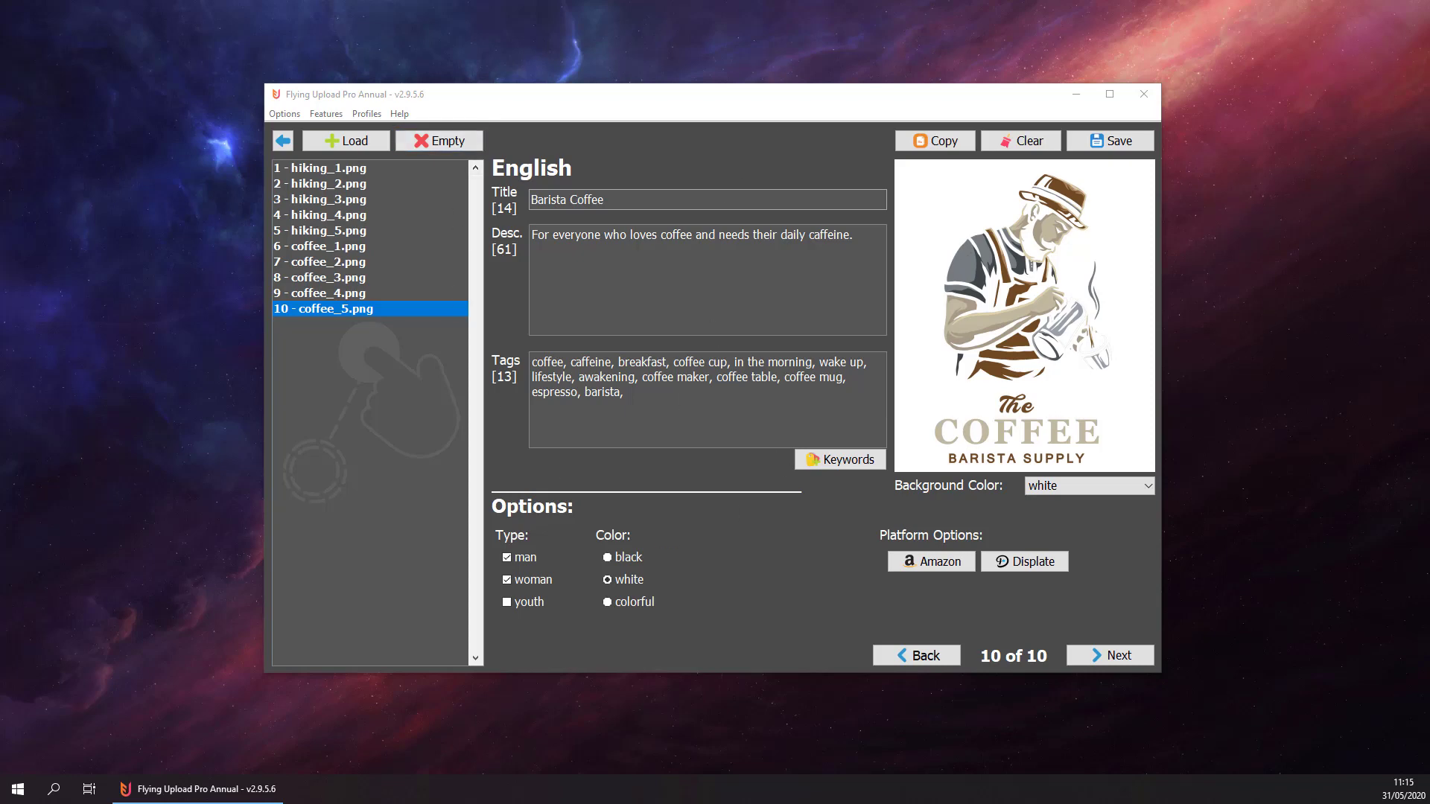
# - Inspect the coffee folder to confirm all five coffee PNGs have matching XML files, including coffee_5.xml
pyautogui.moveTo(1429, 45); pyautogui.dragTo(887, 137)
pyautogui.keyDown('ctrl'); pyautogui.scroll(-2, 904, 454); pyautogui.keyUp('ctrl')
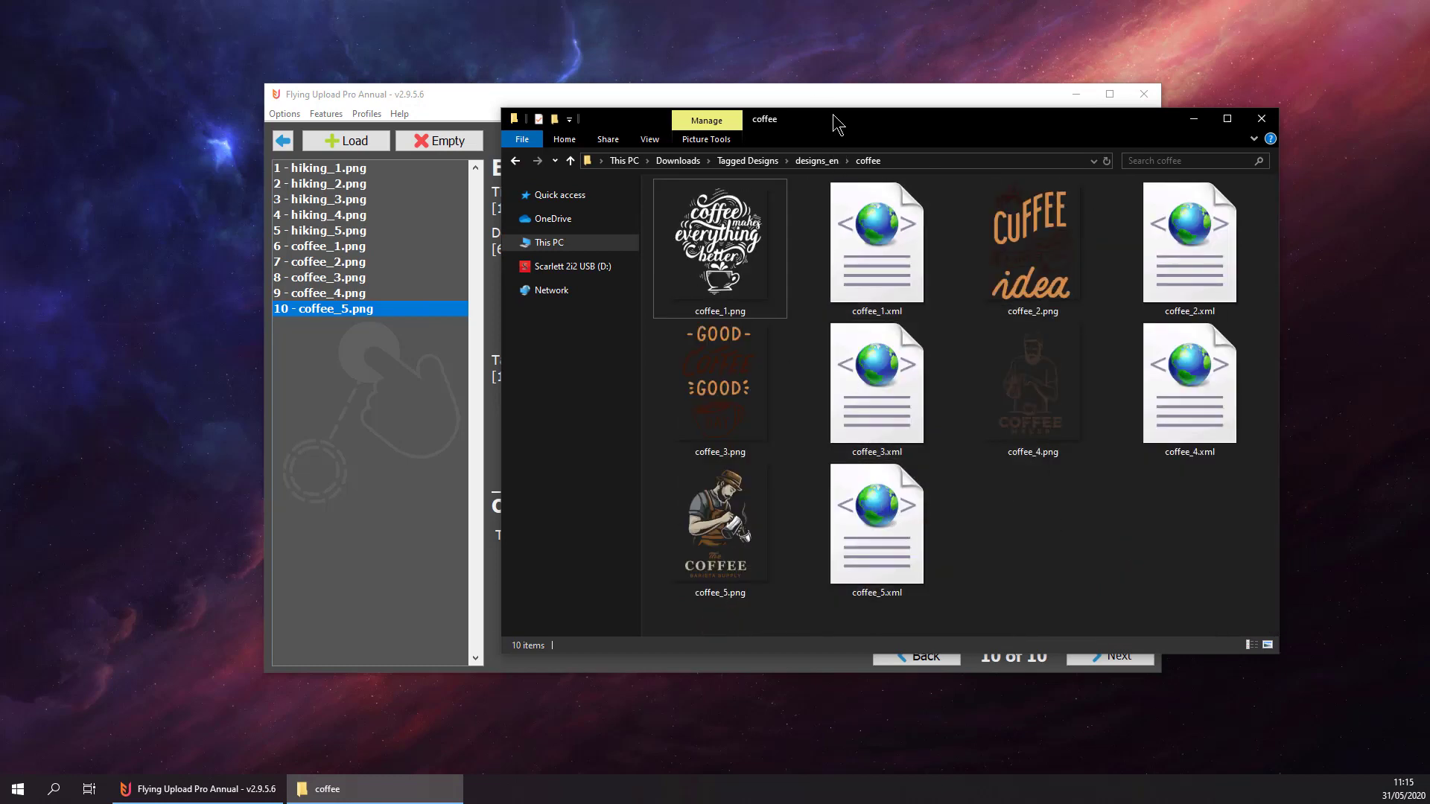
pyautogui.click(813, 100)
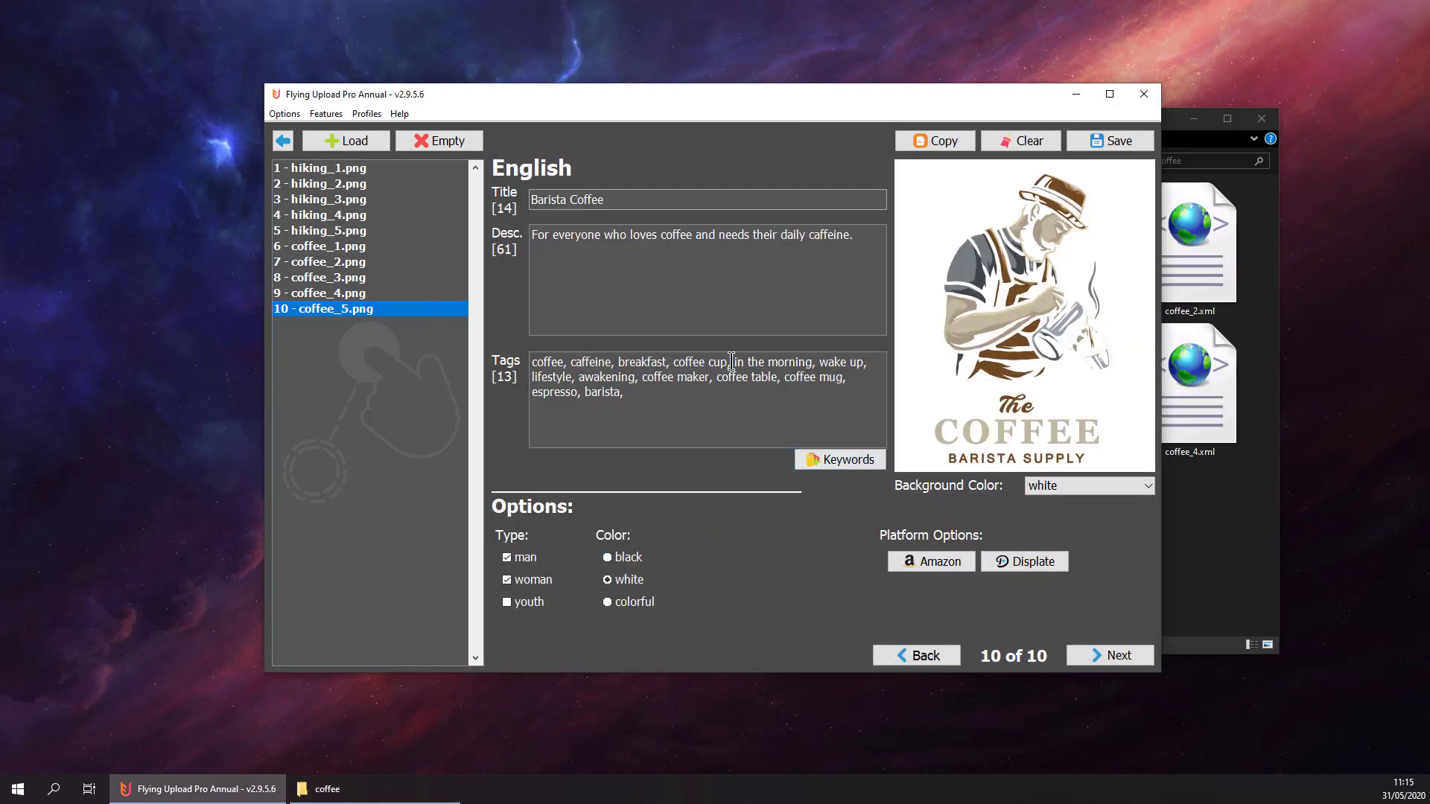
pyautogui.click(1230, 541)
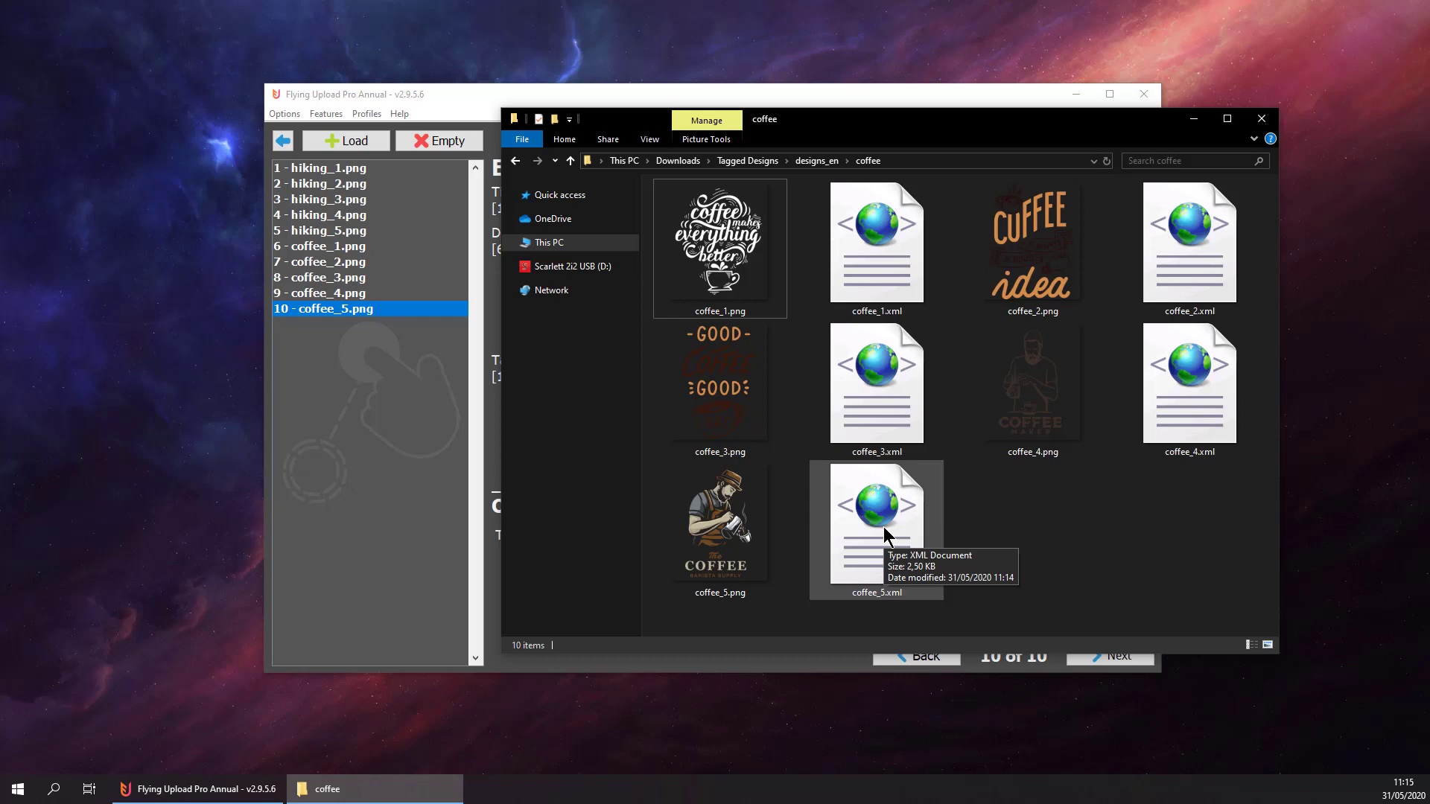
pyautogui.moveTo(848, 625); pyautogui.dragTo(719, 547)
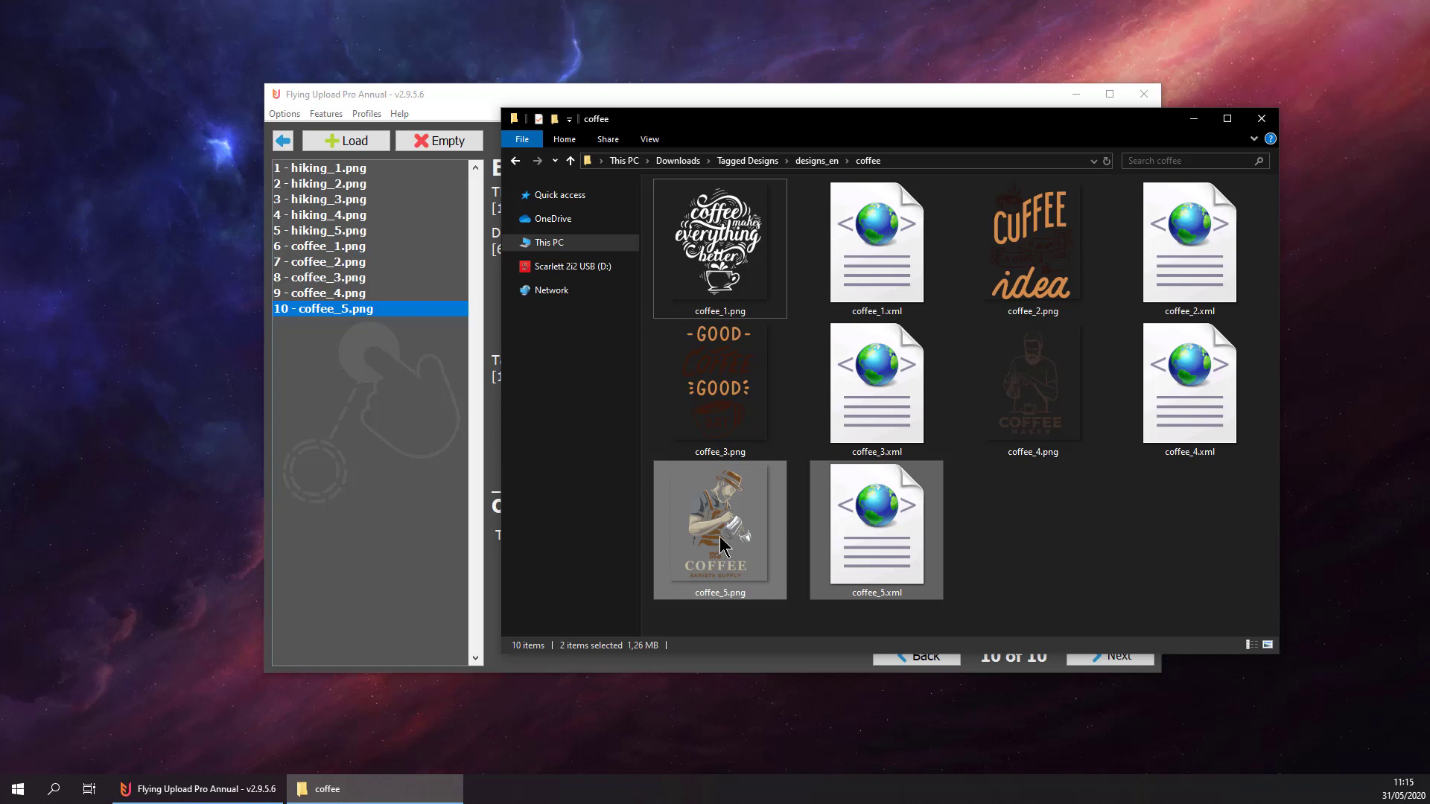
pyautogui.click(979, 574)
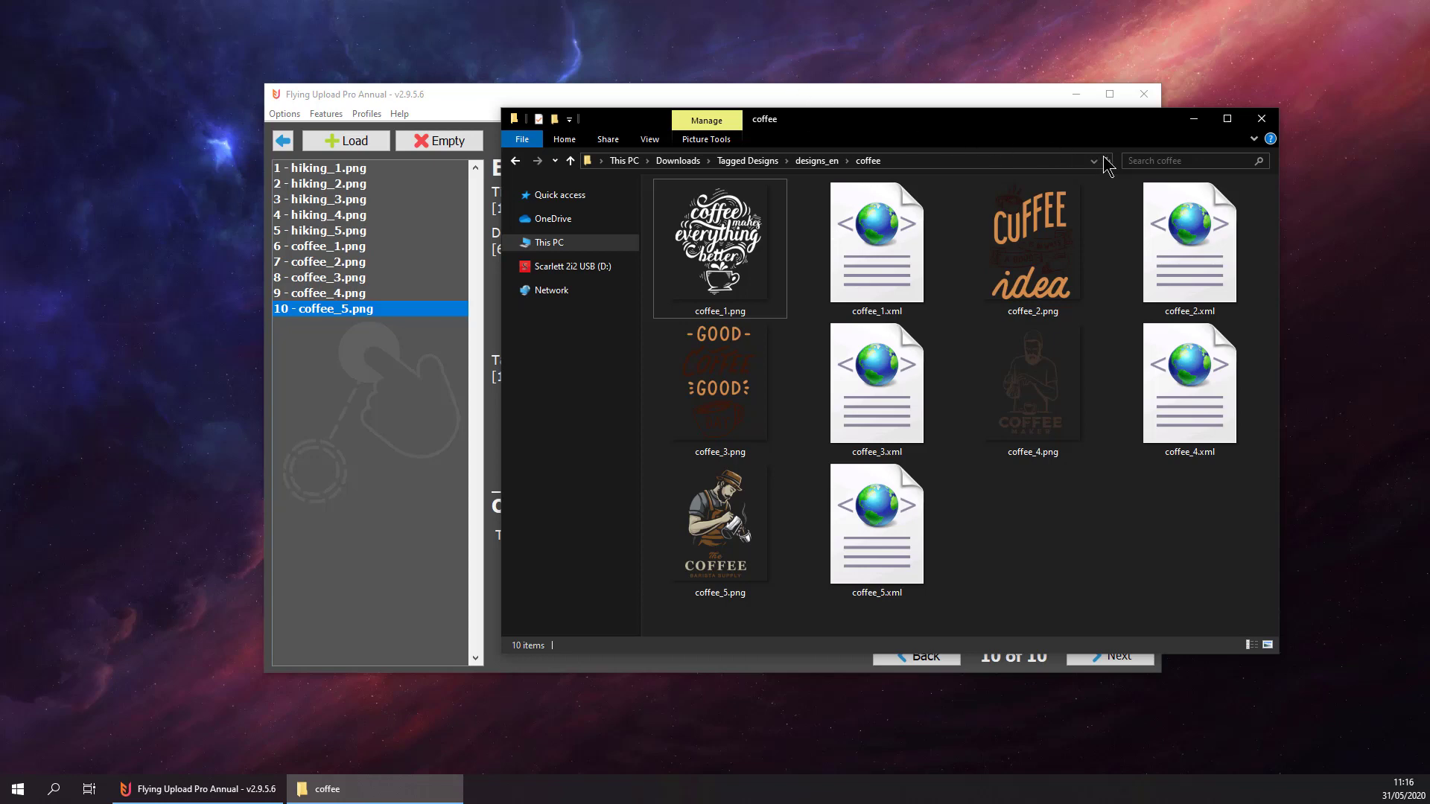
# - Minimize Explorer and go from the start screen to the Upload page listing marketplaces
pyautogui.click(1194, 119)
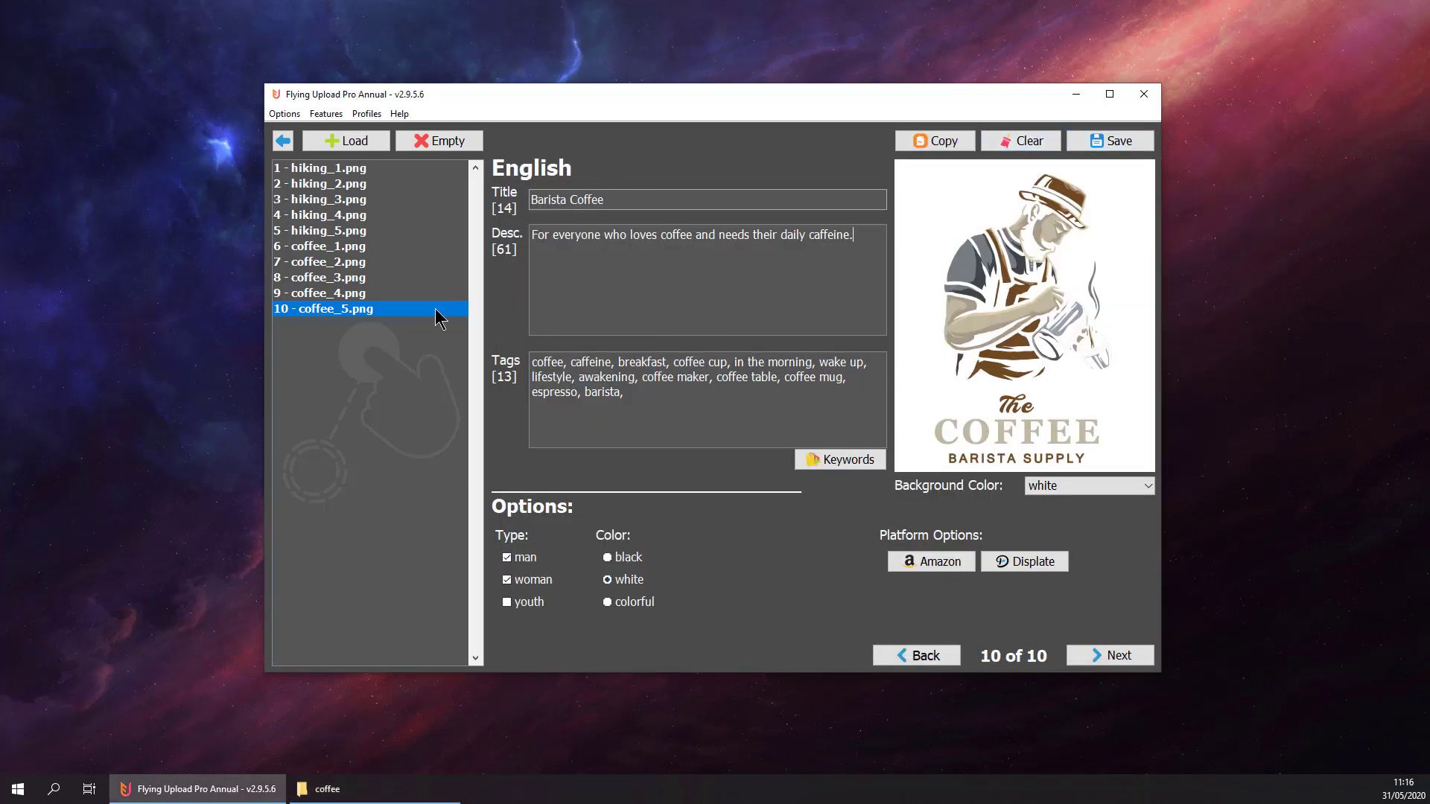
pyautogui.click(283, 140)
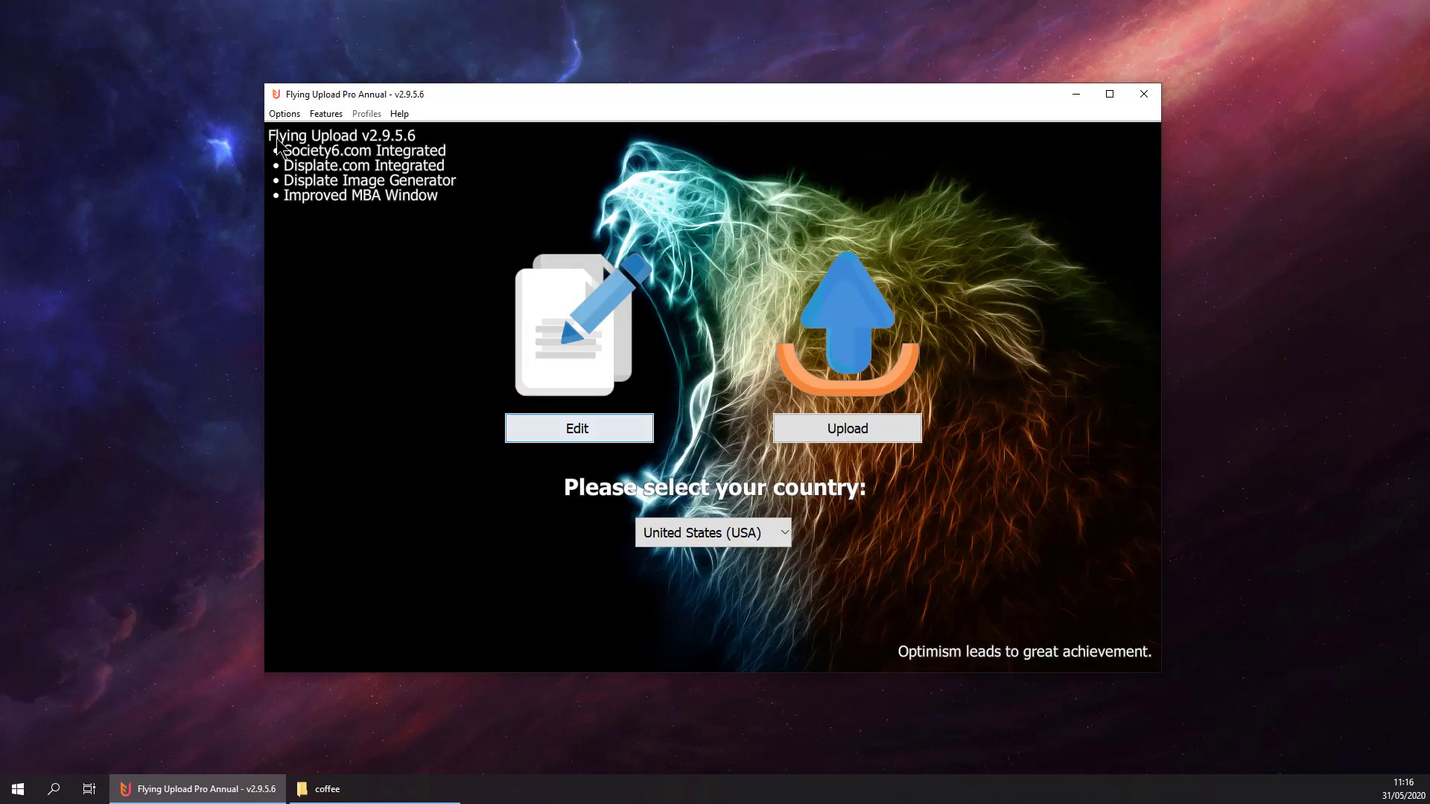
pyautogui.click(849, 430)
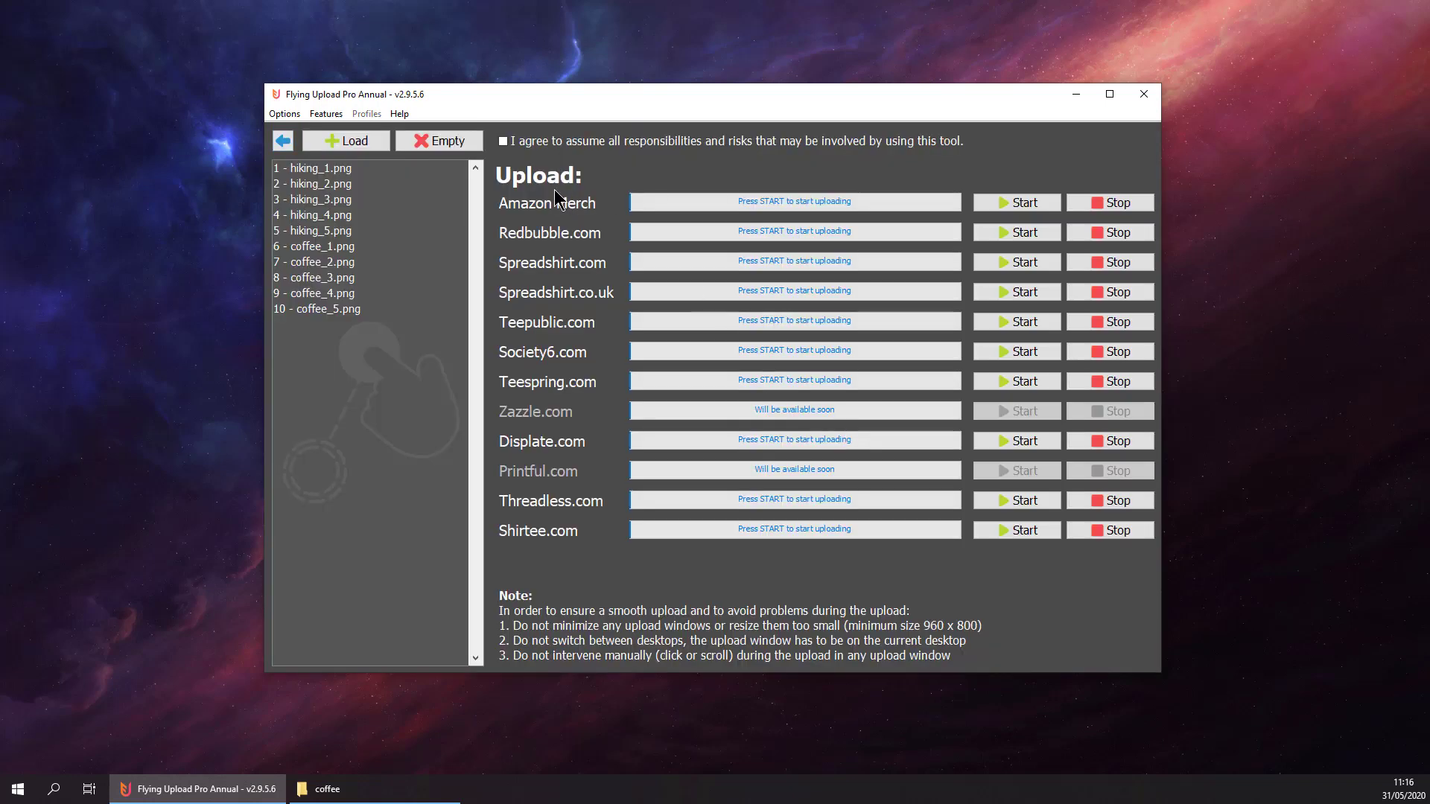